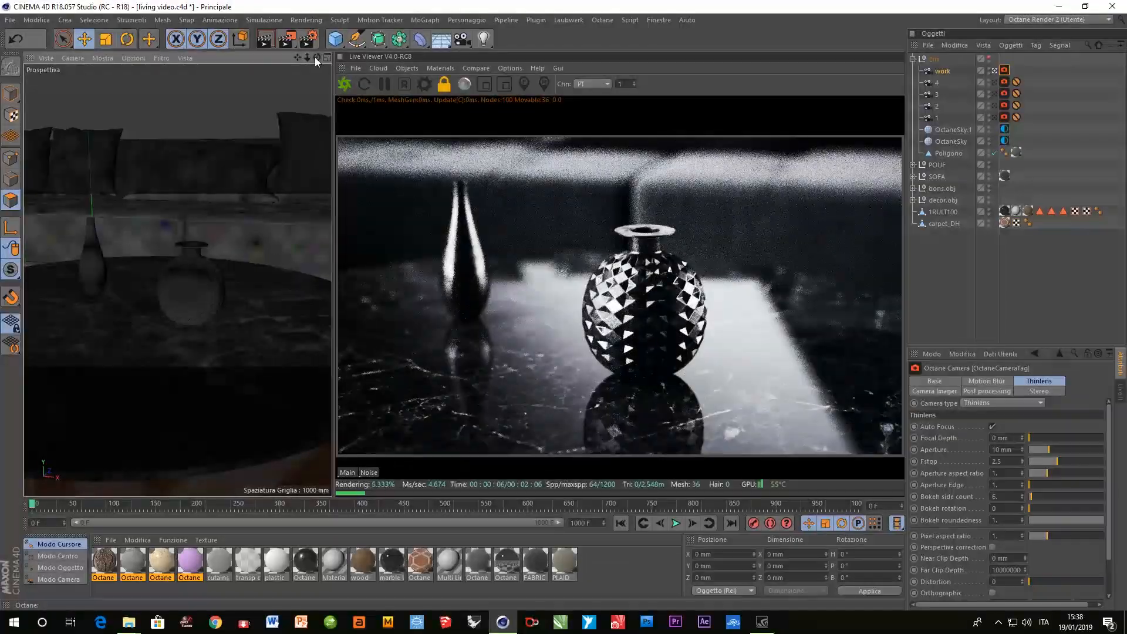
drag(307, 57, 294, 58)
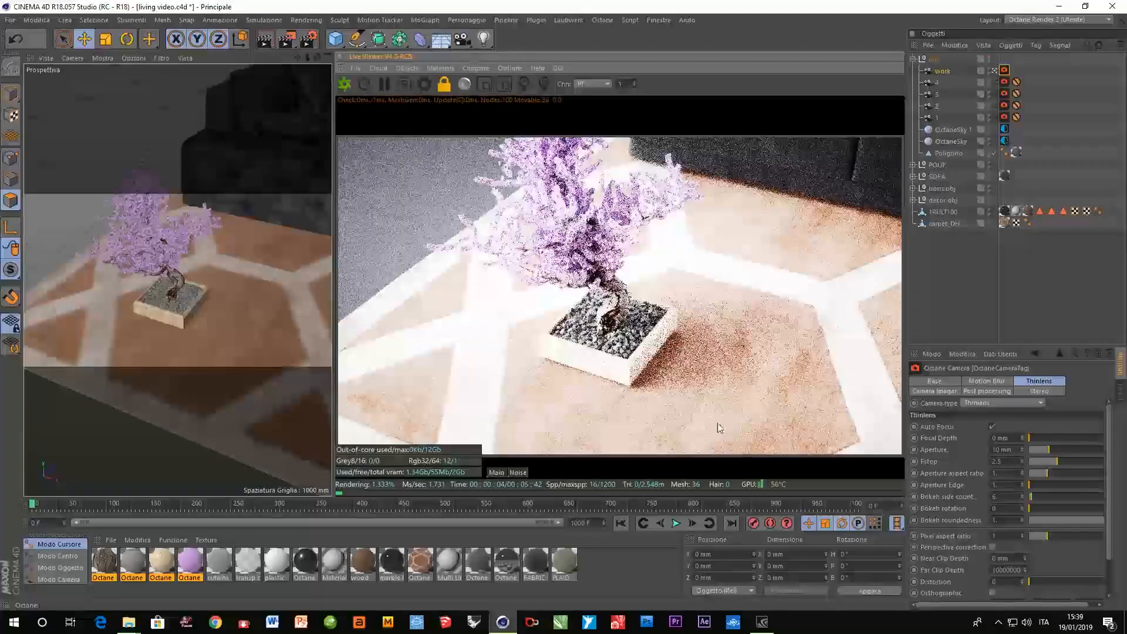
drag(307, 57, 296, 58)
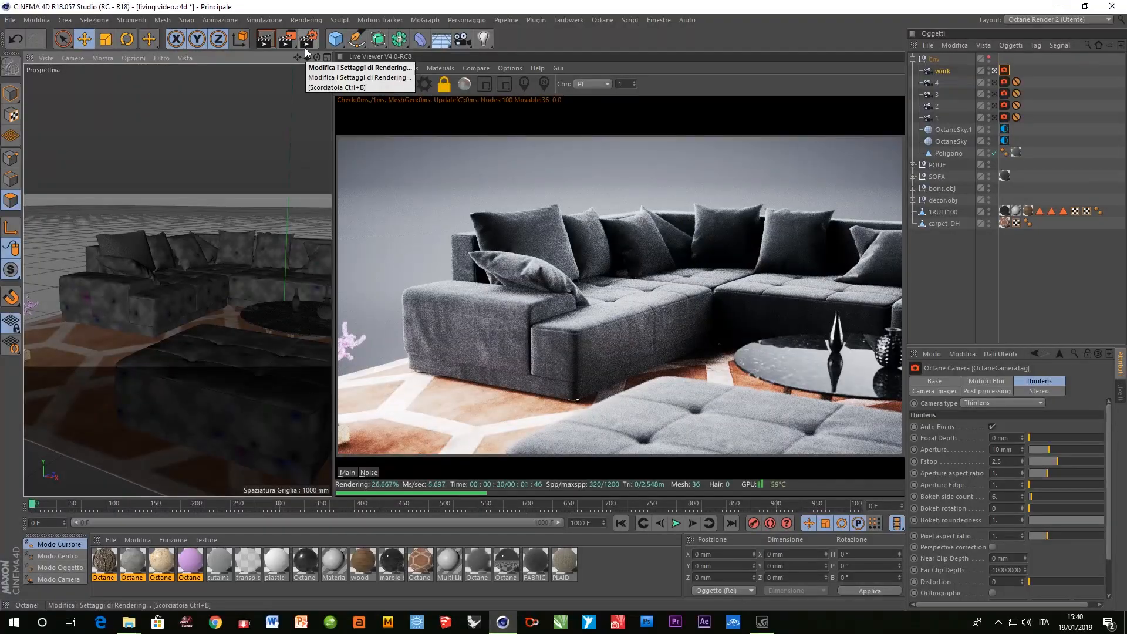
drag(317, 58, 165, 53)
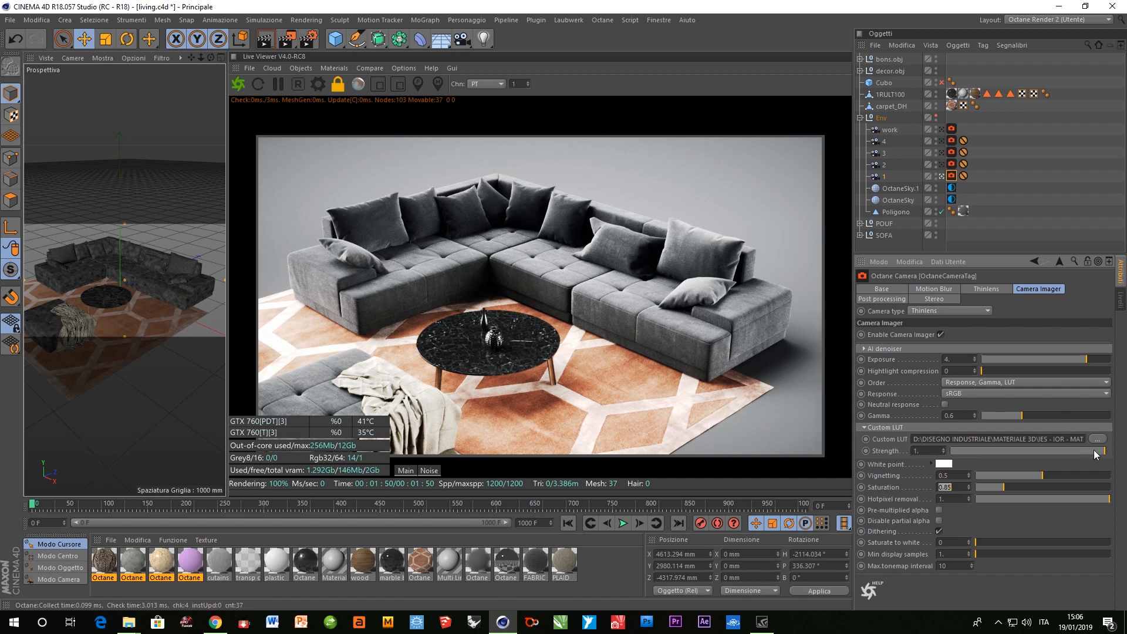
Reduce the custom LUT strength to 0 in the Octane camera imager settings
drag(1094, 450, 1124, 456)
mouse_move(1103, 451)
mouse_down()
mouse_move(907, 441)
mouse_move(1121, 453)
mouse_up()
drag(1102, 452, 1124, 446)
drag(1103, 455, 948, 455)
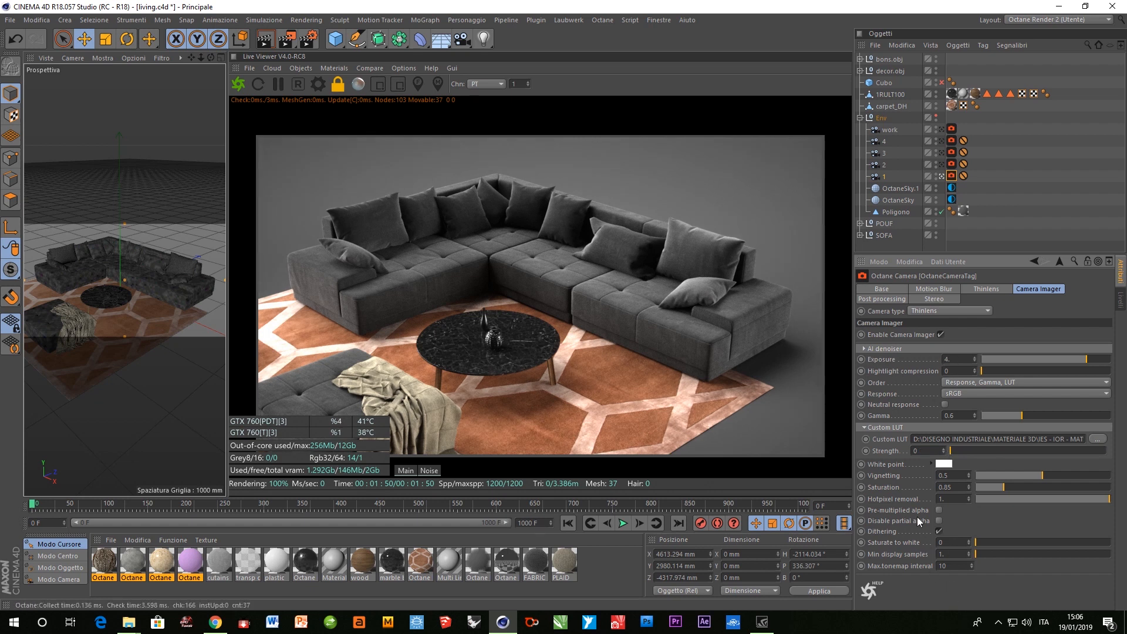
Reset the camera imager's exposure, gamma and saturation to 1
drag(953, 360, 926, 365)
text(1)
key(Return)
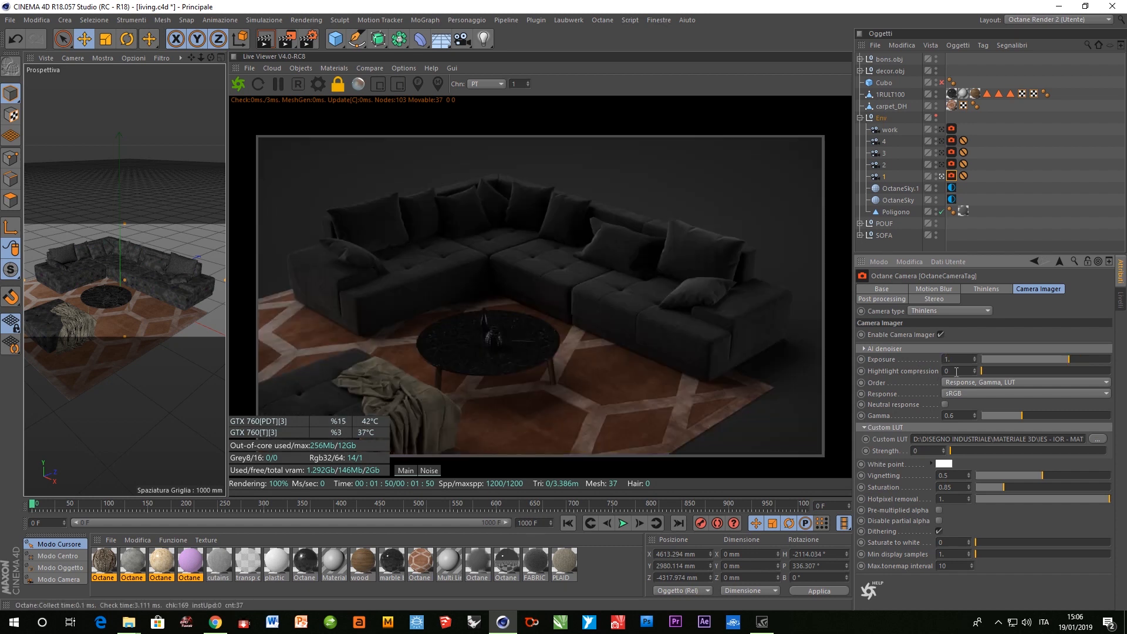
drag(960, 416, 896, 429)
text(1)
key(Return)
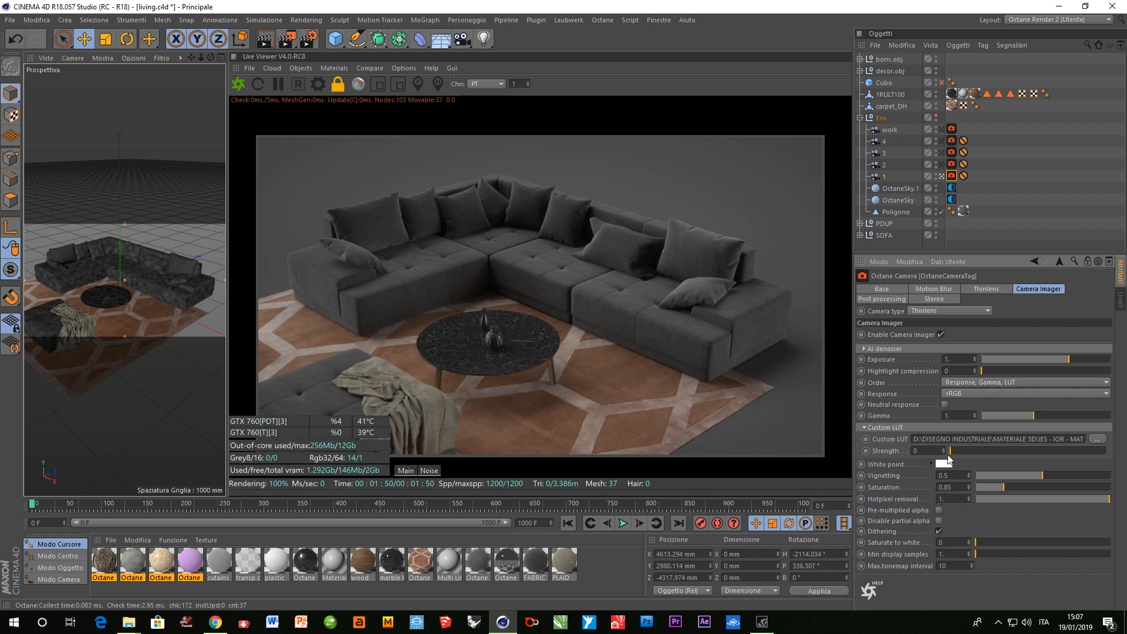
drag(951, 488, 878, 501)
text(1)
key(Return)
Set the camera imager's exposure to 3 and gamma to 0.7
click(956, 360)
text(3)
key(Return)
click(947, 416)
text(0.7)
key(Return)
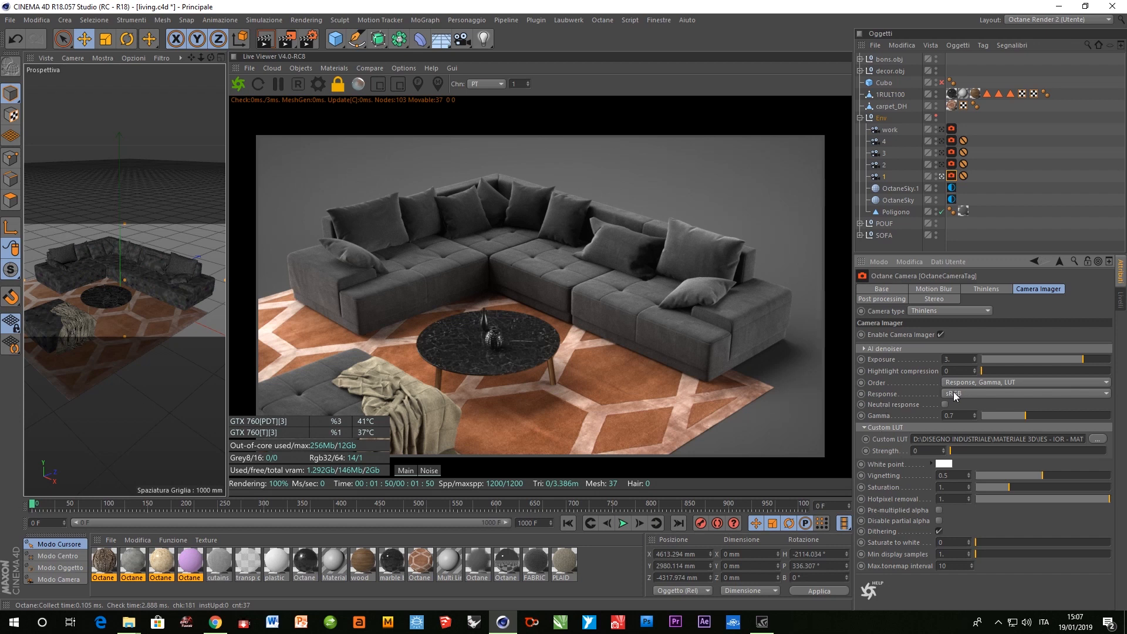
Raise the camera imager's exposure to 5 and lower its gamma to 0.6
double_click(953, 359)
text(5)
key(Return)
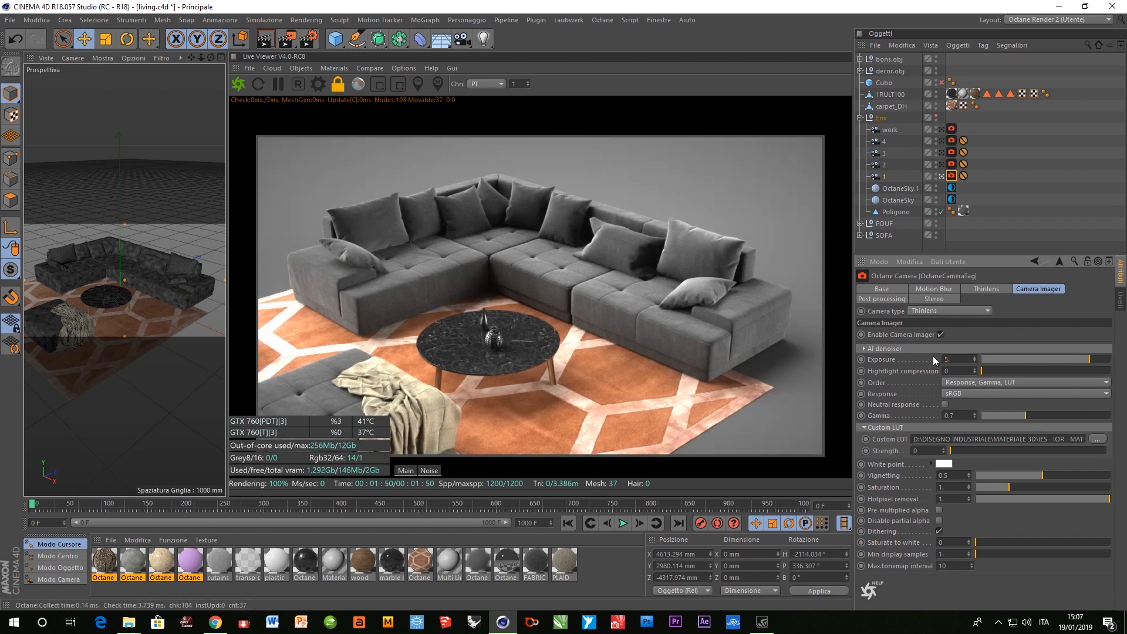
double_click(952, 416)
text(0.6)
key(Return)
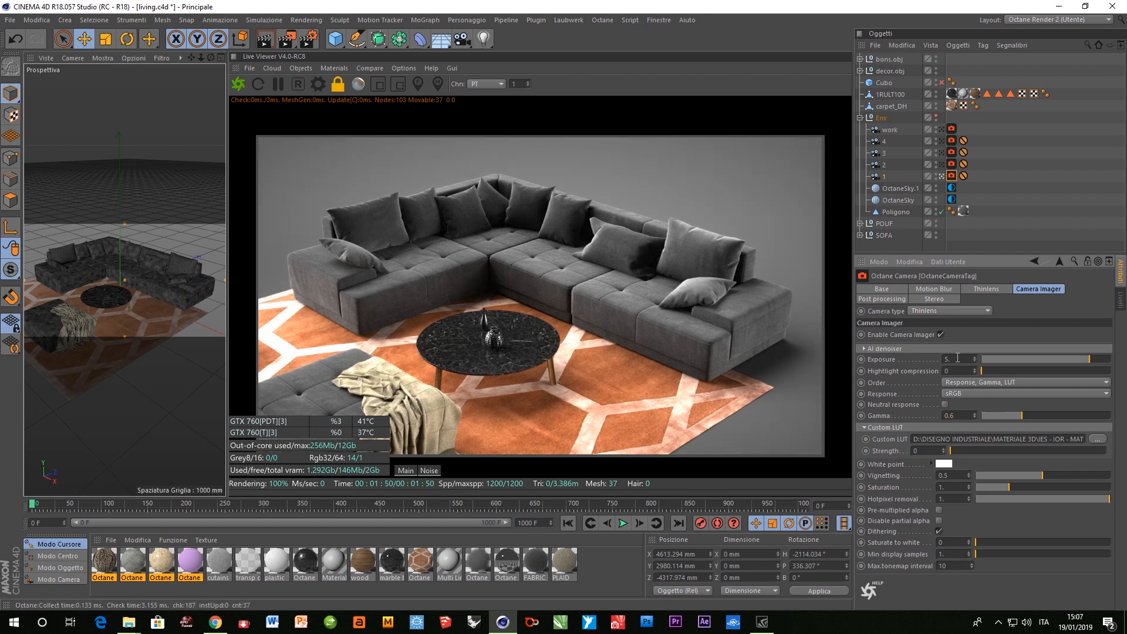
Set the camera imager's saturation to 0.85 and its exposure to 8
double_click(943, 487)
text(0.85)
key(Return)
drag(956, 360, 850, 353)
text(8)
key(Return)
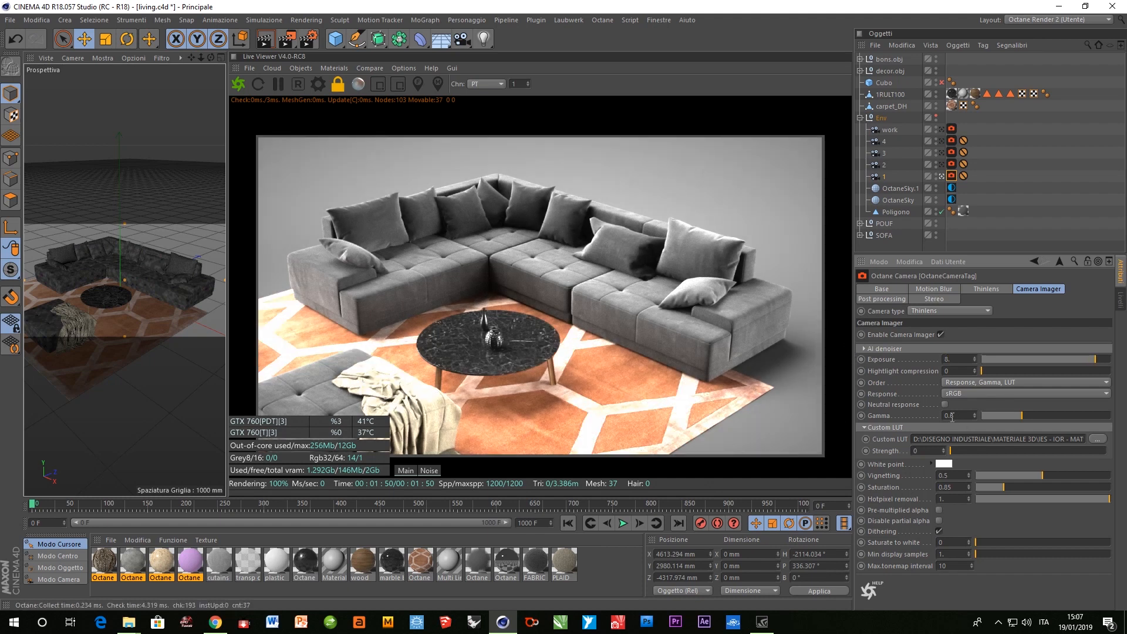
Set the gamma to 0.55 and raise the highlight compression to about 0.57
drag(952, 415, 960, 417)
text(55)
key(Return)
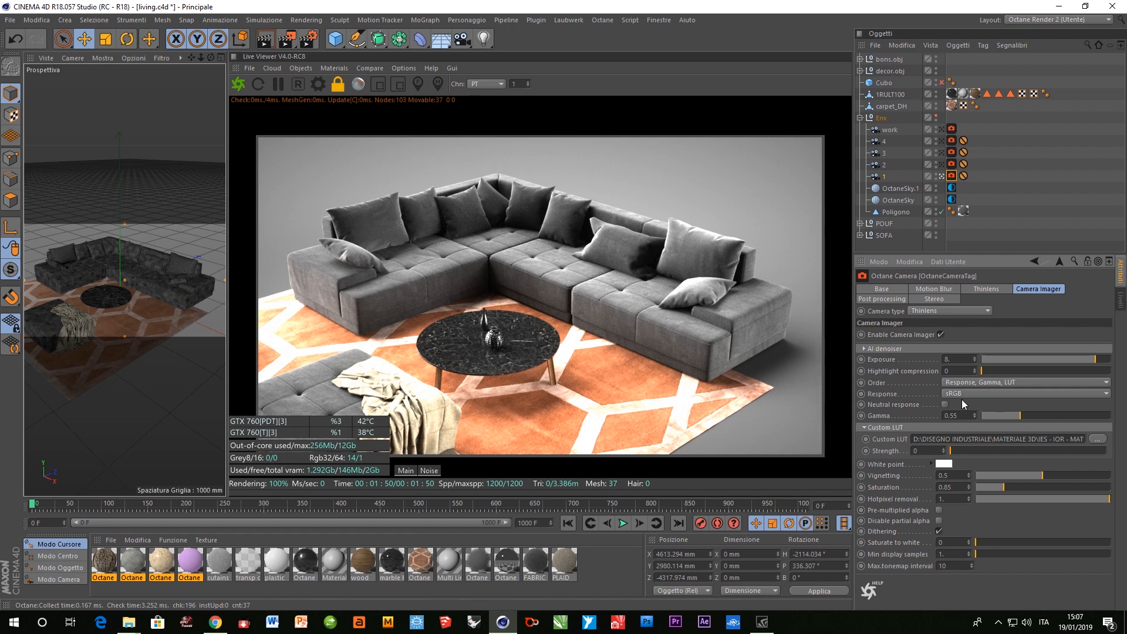
drag(981, 370, 1048, 368)
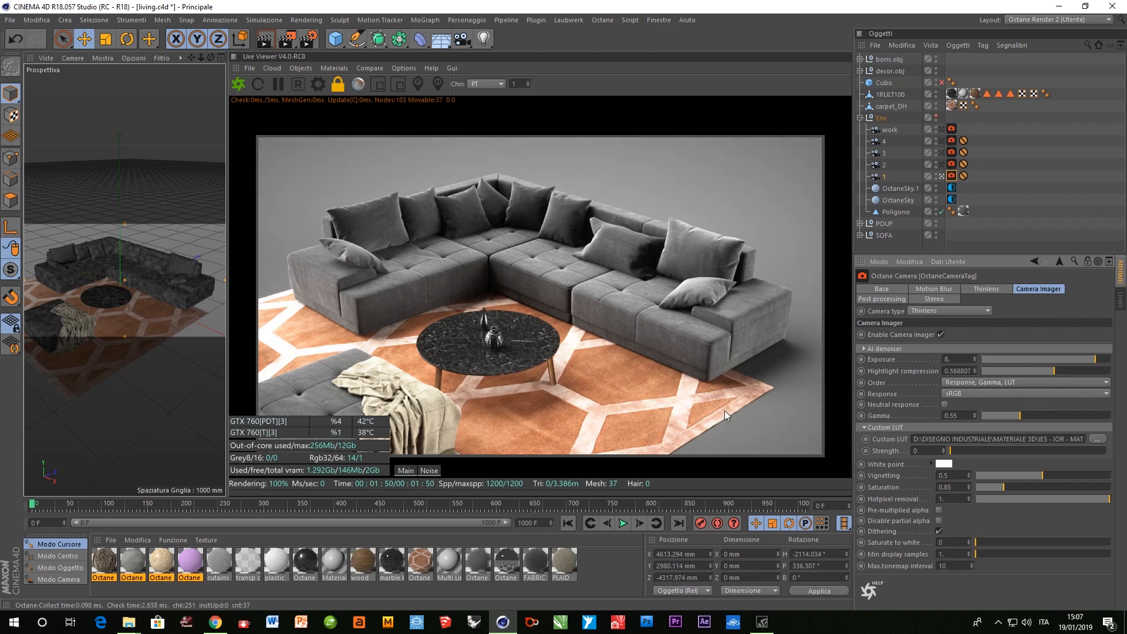
Lower the camera imager's gamma to 0.45 and raise its exposure to 10
double_click(950, 416)
text(0.45)
key(Return)
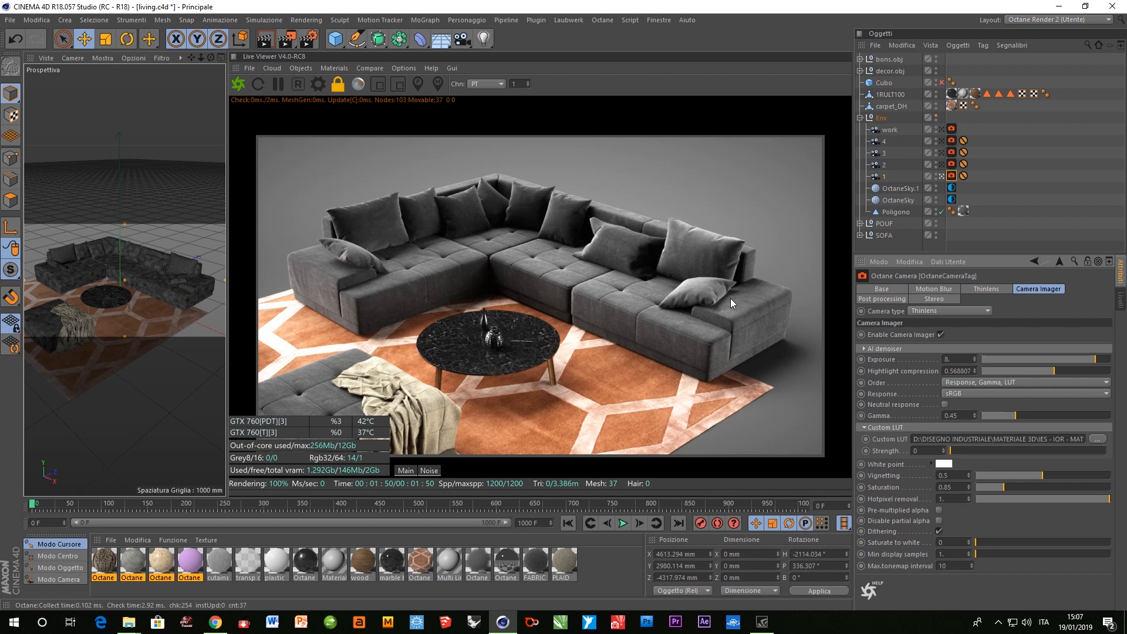
key(BackSpace)
text(10)
key(Return)
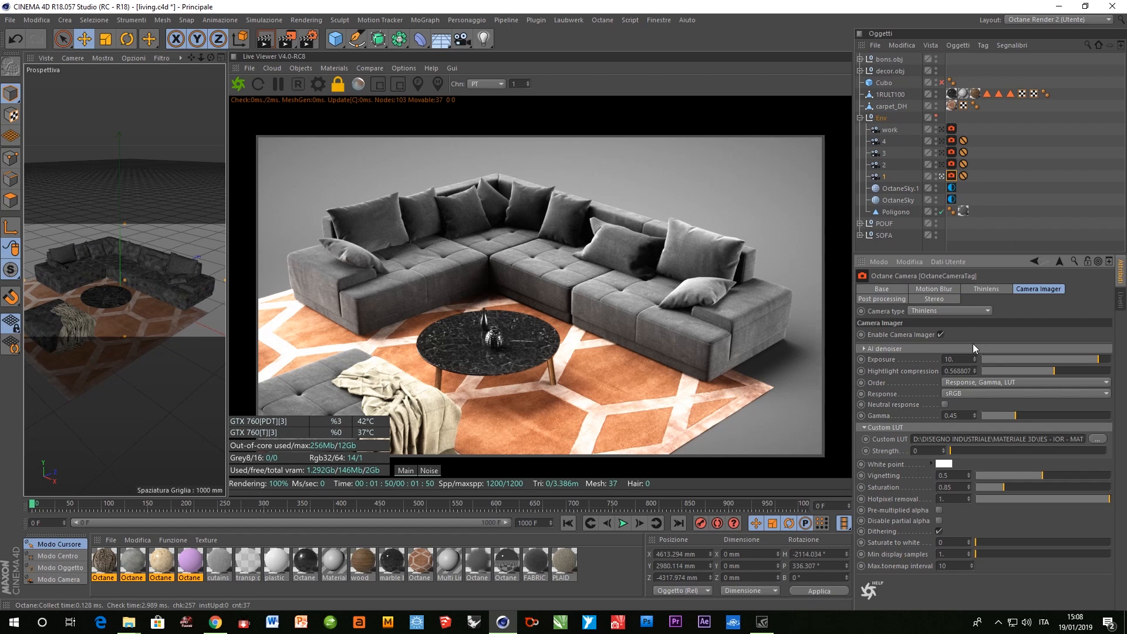
Set the camera imager's highlight compression to 0.7
click(1052, 369)
mouse_move(1051, 368)
mouse_down()
mouse_move(1021, 367)
mouse_move(1099, 363)
mouse_move(1068, 365)
mouse_up()
text(0.7)
key(Return)
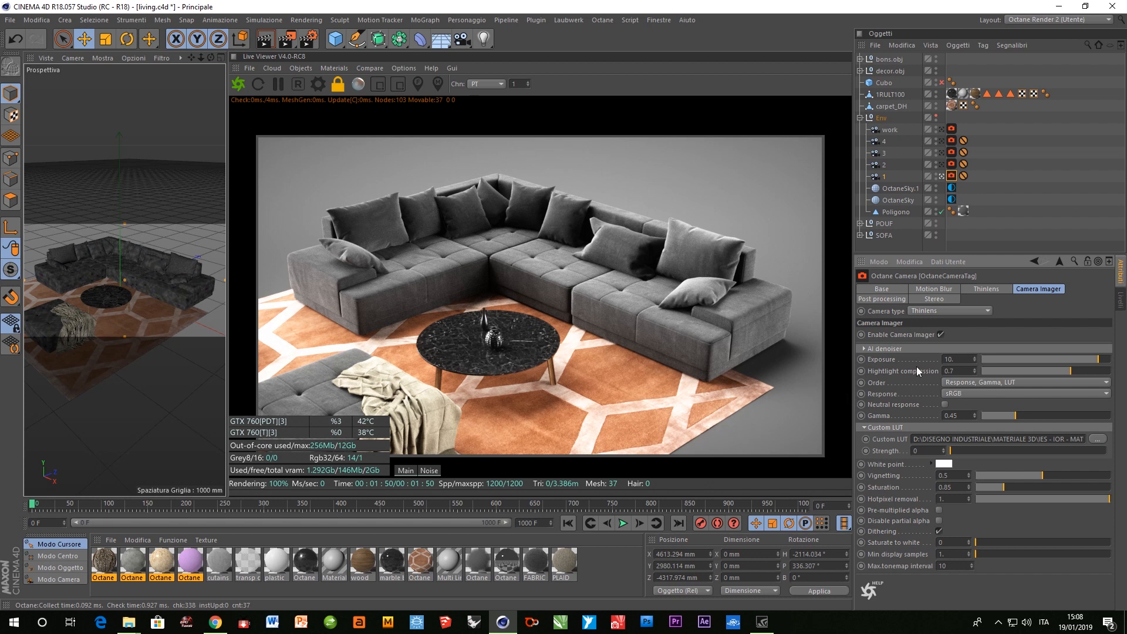
Send the render graded without the LUT to the Picture Viewer and minimize that viewer
right_click(595, 294)
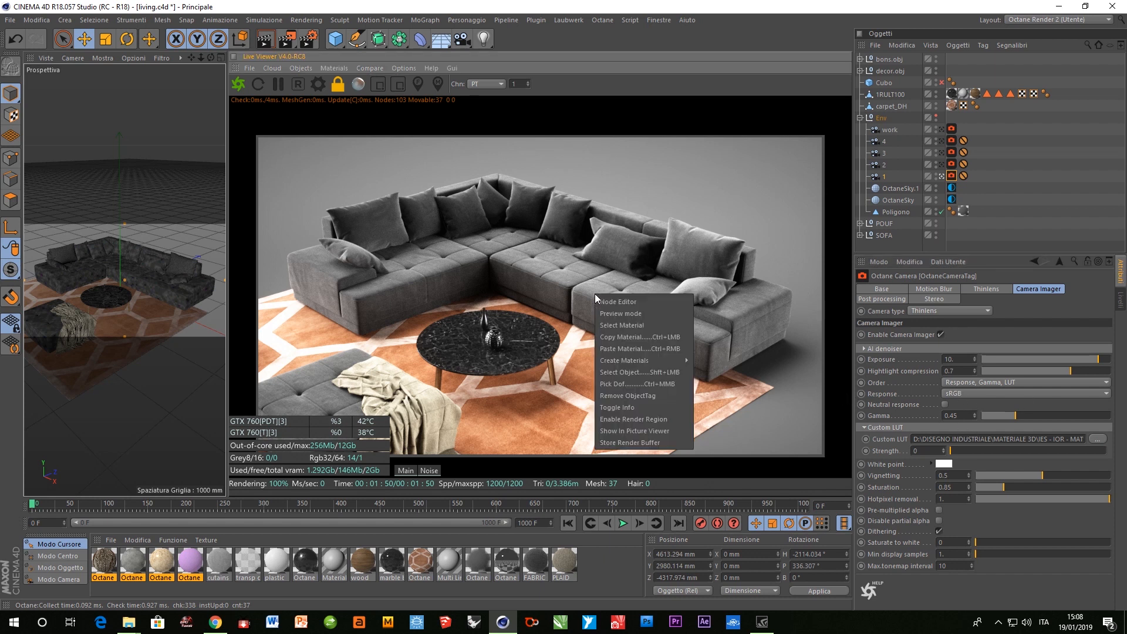
click(635, 431)
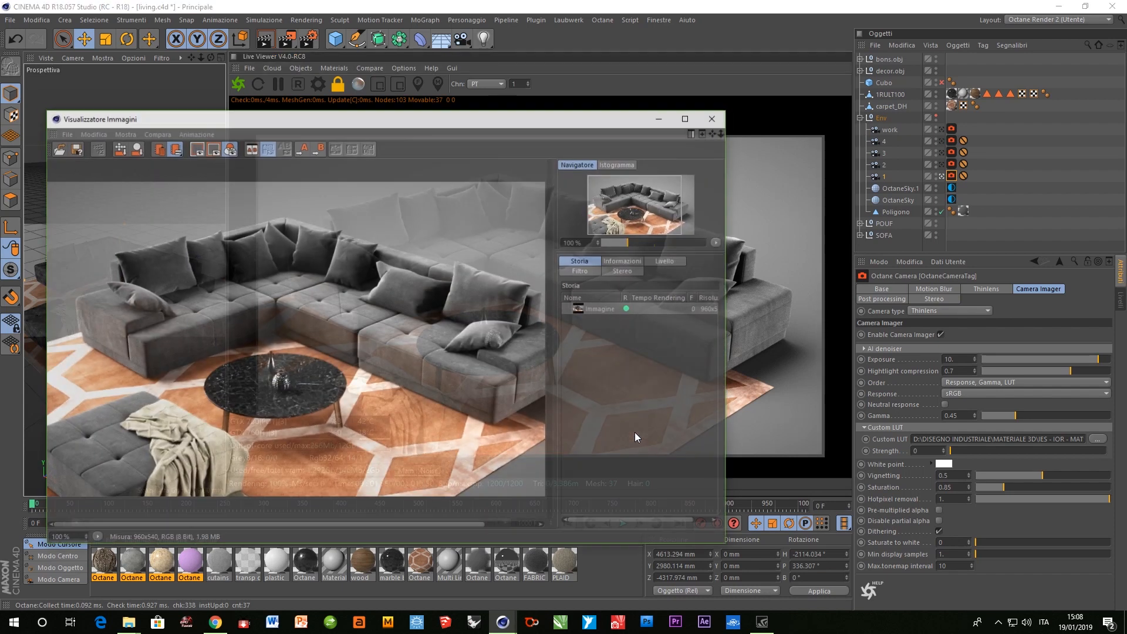
click(660, 120)
Reset the camera imager to exposure 1, highlight compression 0, gamma 1 and saturation 1
drag(954, 361, 893, 371)
text(1)
key(Return)
text(0)
key(Return)
drag(962, 416, 883, 417)
text(1)
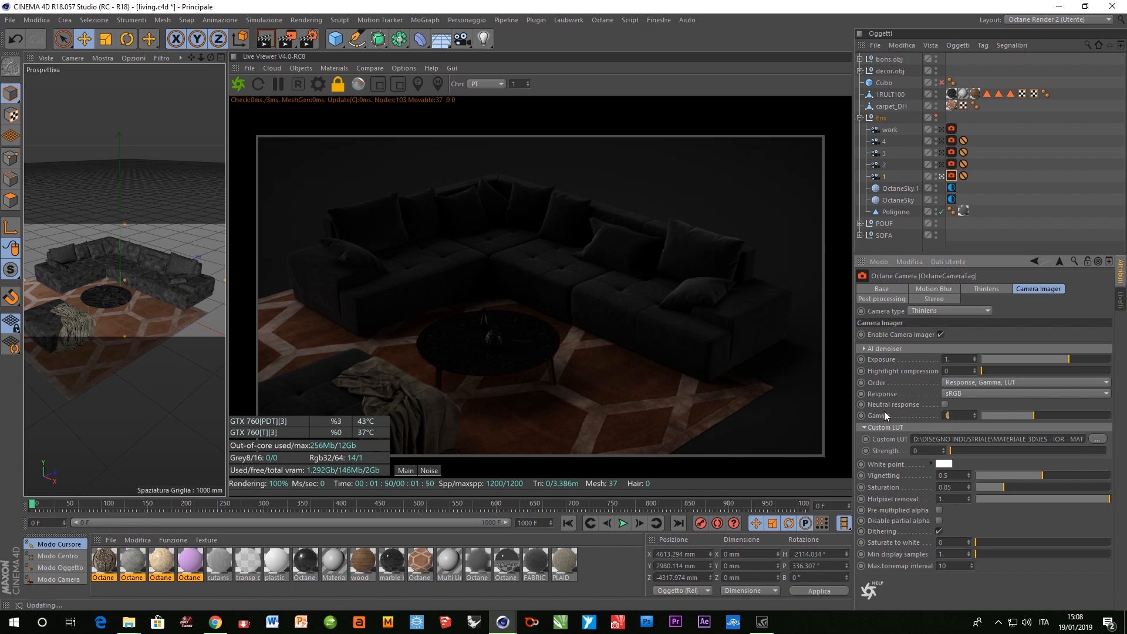
key(Return)
drag(957, 487, 861, 486)
text(1)
key(Return)
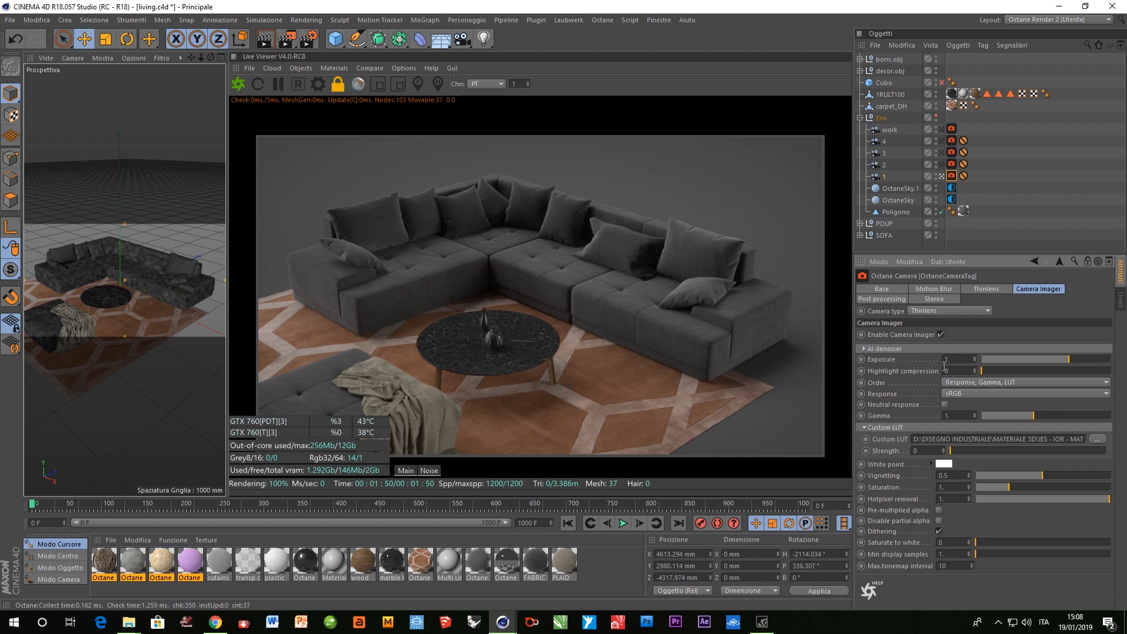
Raise the exposure to 3 and reduce the gamma to 0.7 for the reset camera imager
drag(954, 359, 930, 362)
text(3)
key(Return)
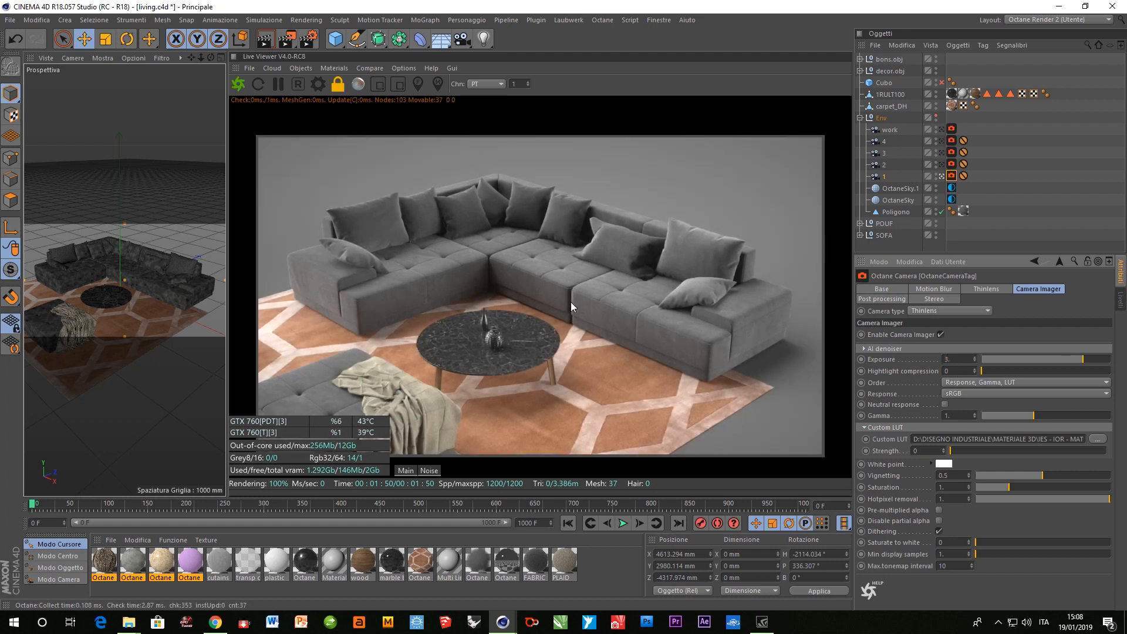
drag(959, 416, 903, 418)
text(0.7)
key(Return)
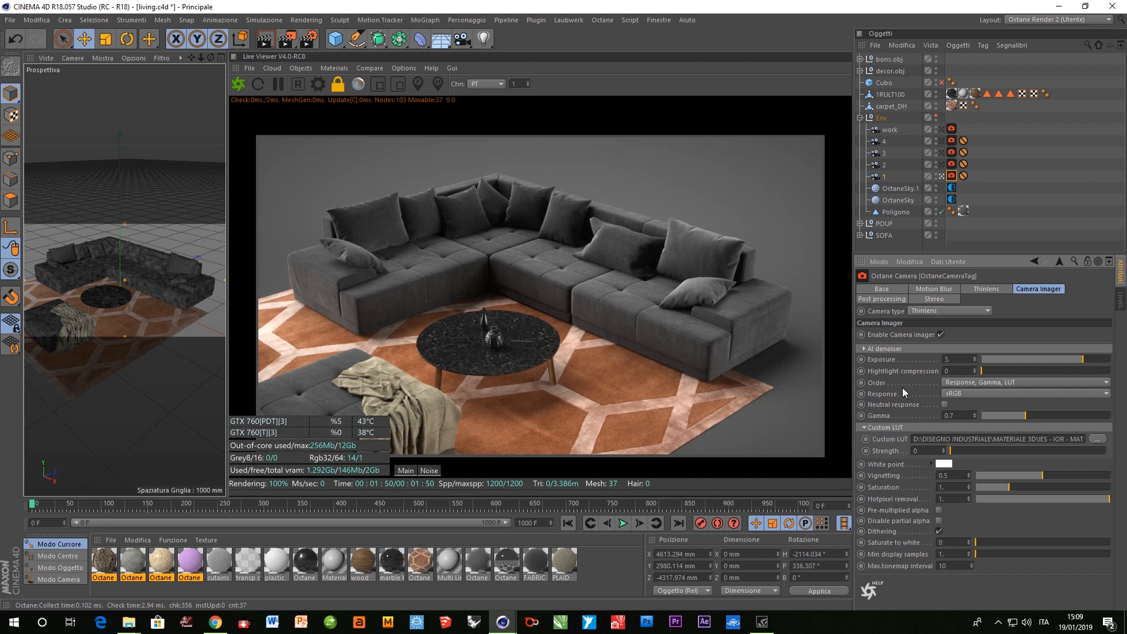
Set the exposure to 4 and raise the custom LUT strength to 1
drag(955, 359, 927, 358)
text(4)
key(Return)
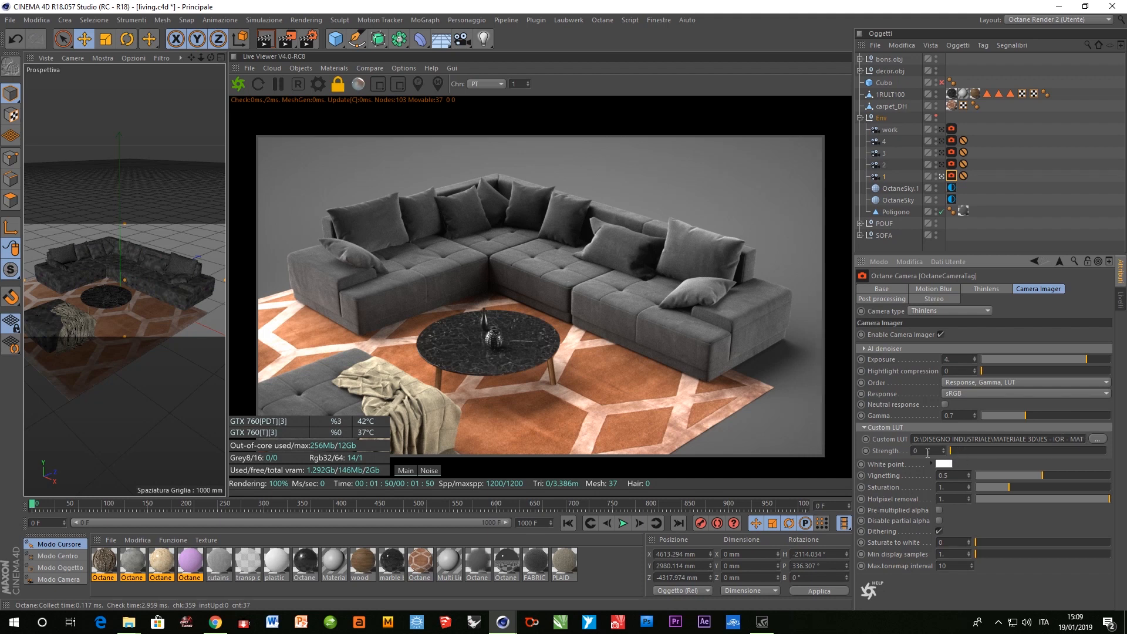
click(952, 451)
drag(952, 450, 1106, 441)
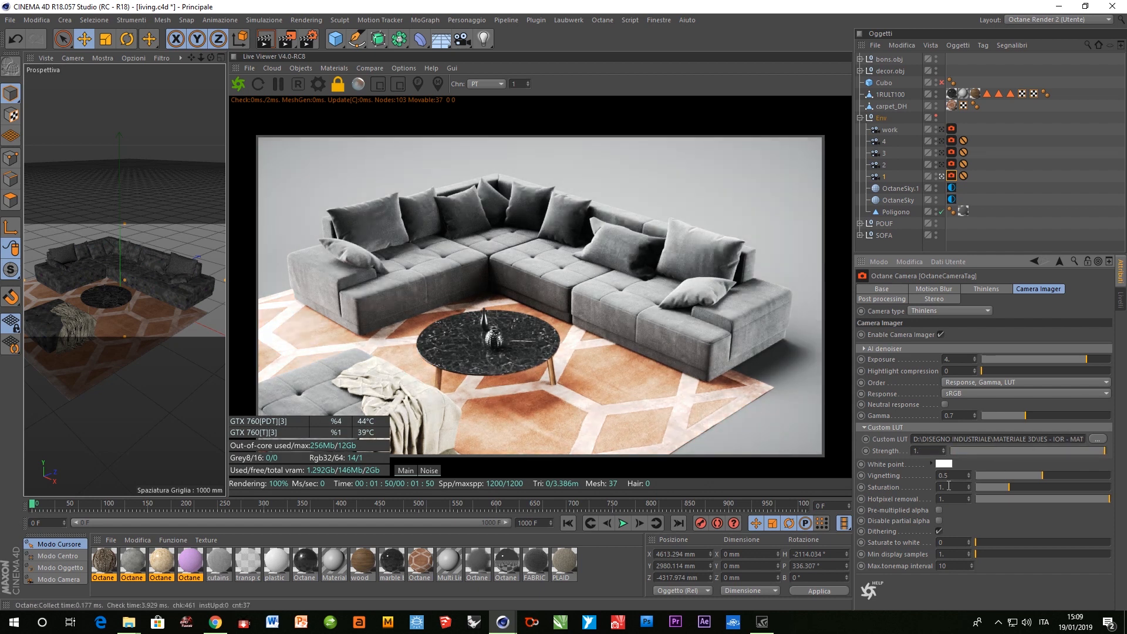
Set the exposure to 3.5 and the gamma to 0.6 with the custom LUT applied
text(.5)
key(Return)
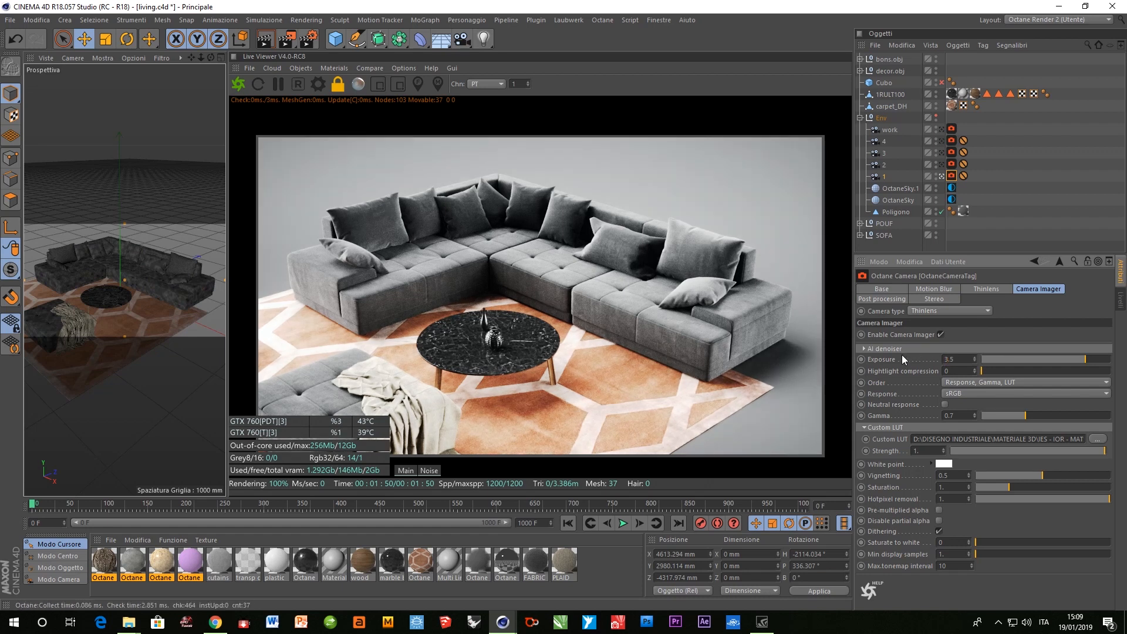
double_click(956, 415)
text(6)
key(Return)
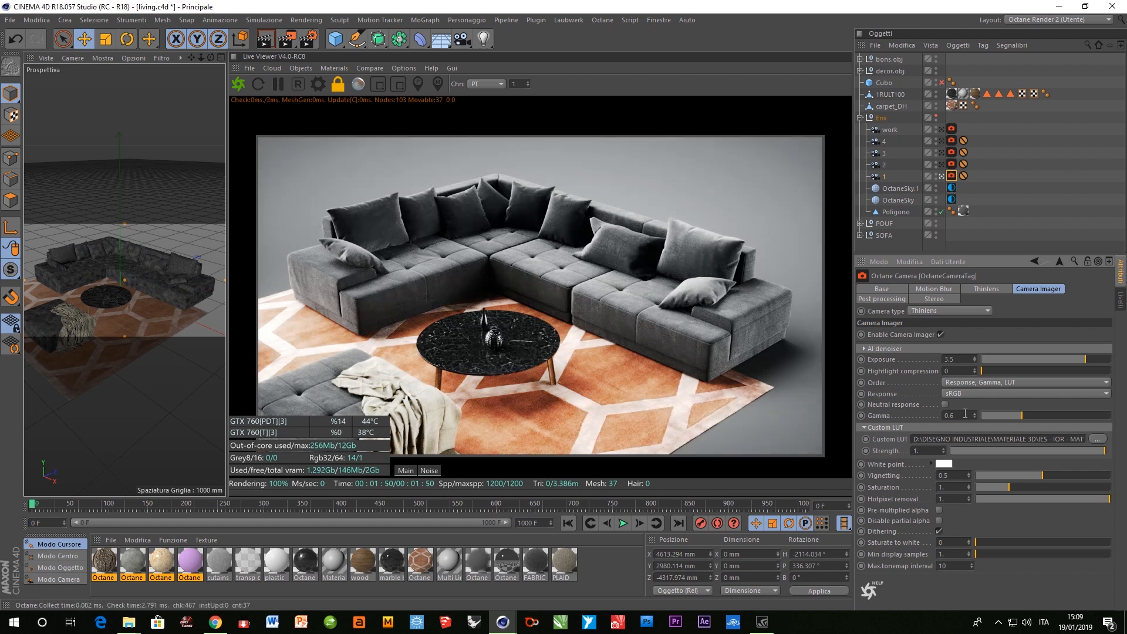
Set the camera imager's exposure to 4 and its gamma to 0.55
double_click(965, 356)
text(4)
key(Return)
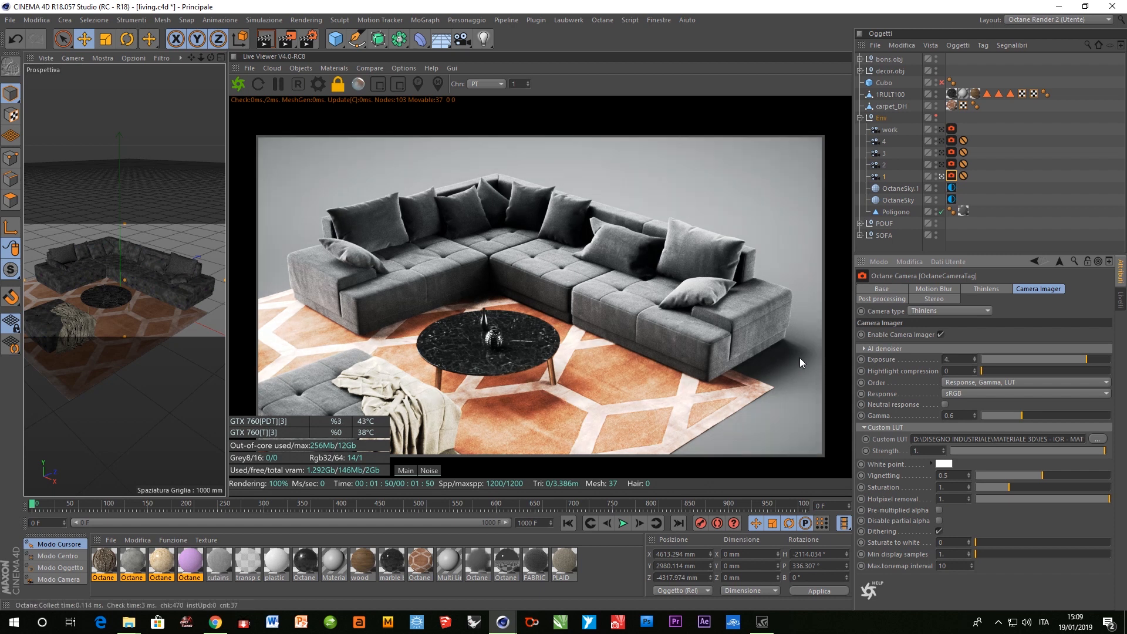
double_click(952, 415)
text(55)
key(Return)
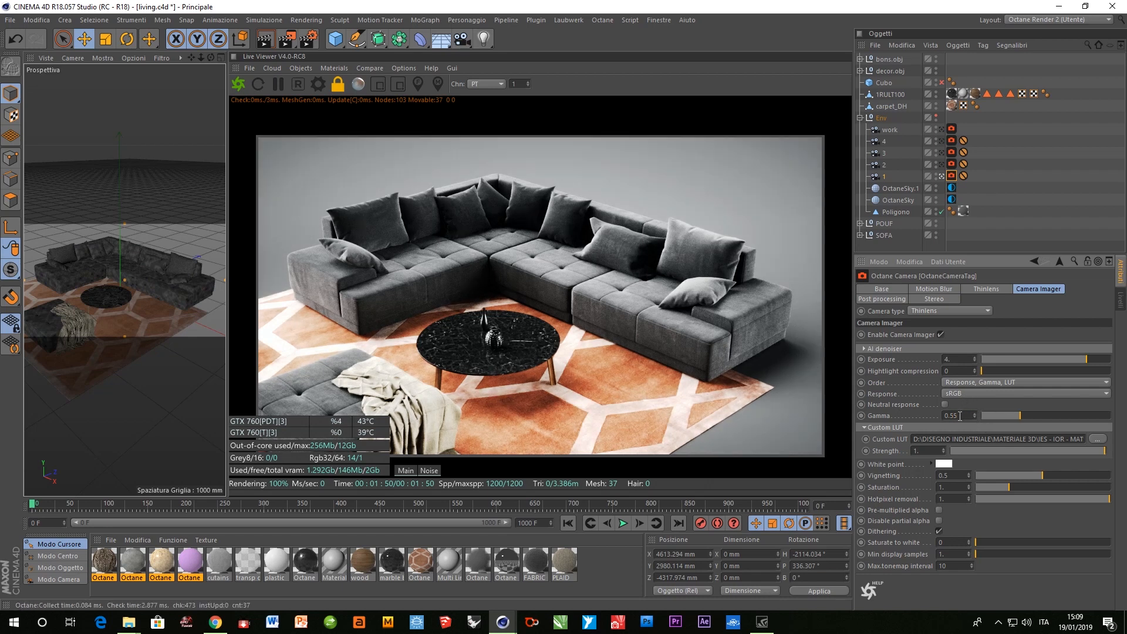
Set the camera imager's gamma to 0.6 and its saturation to 0.85
drag(960, 415, 952, 415)
text(8)
key(Return)
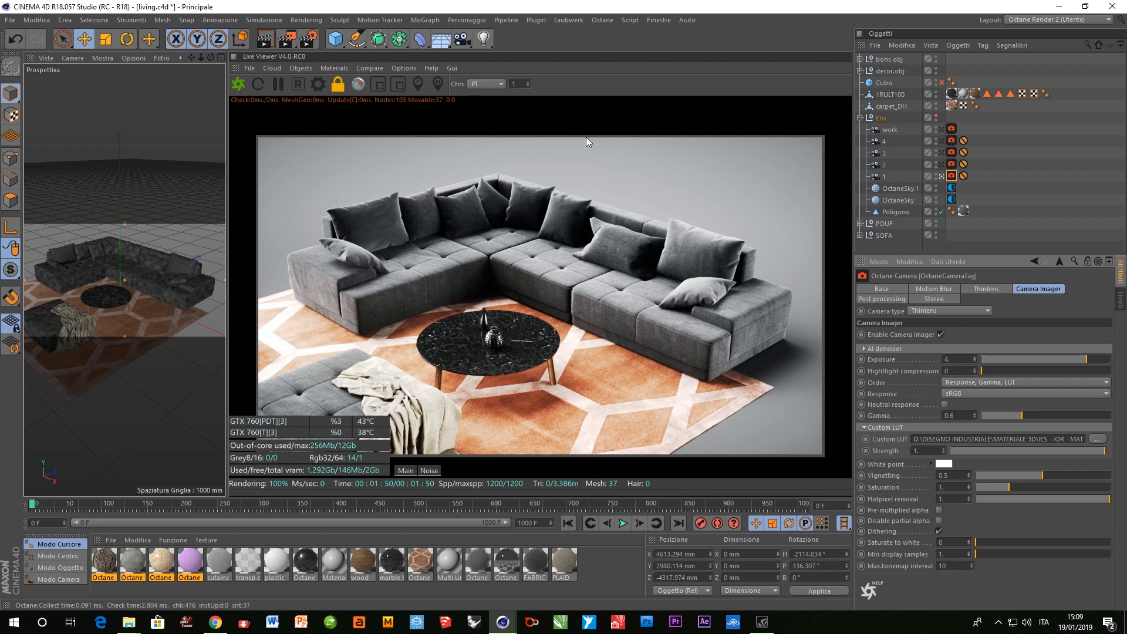
double_click(941, 487)
text(0.85)
key(Return)
Send the LUT-graded render to the Picture Viewer, compare it with the image stored without the LUT, and minimize the viewer
right_click(587, 296)
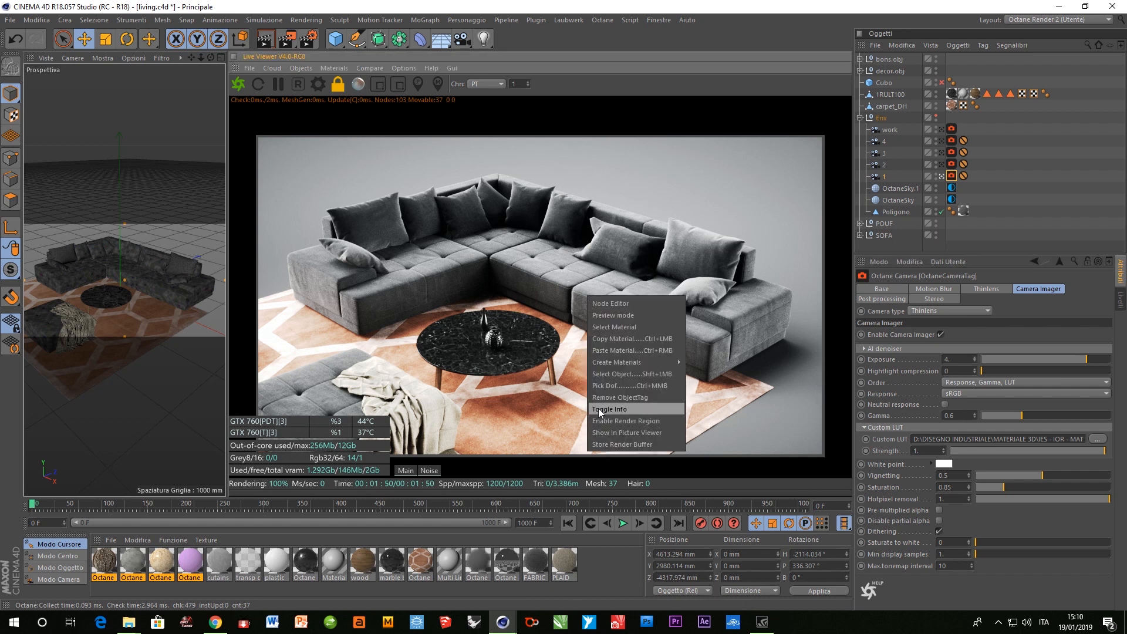
click(605, 426)
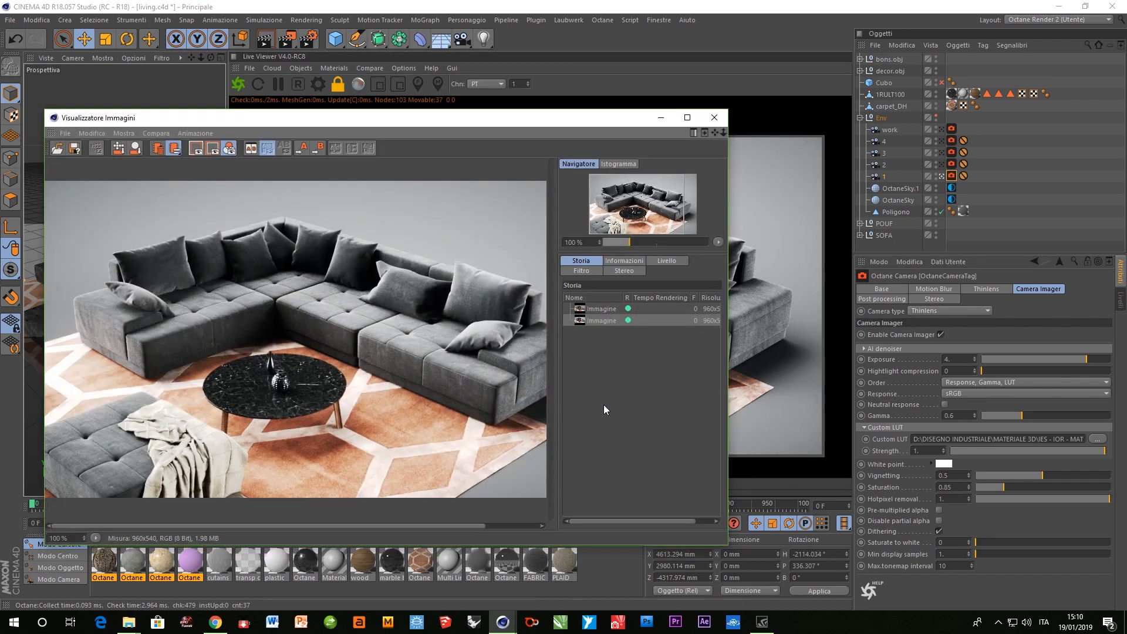
click(594, 305)
click(596, 320)
drag(540, 126, 679, 88)
drag(869, 438, 1018, 438)
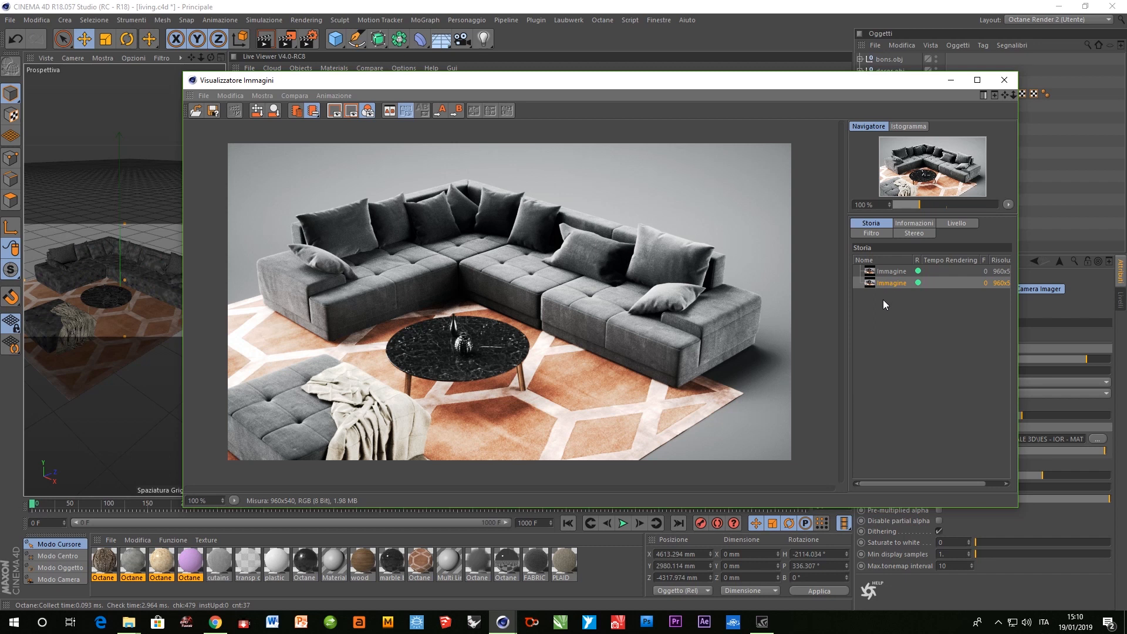
click(884, 270)
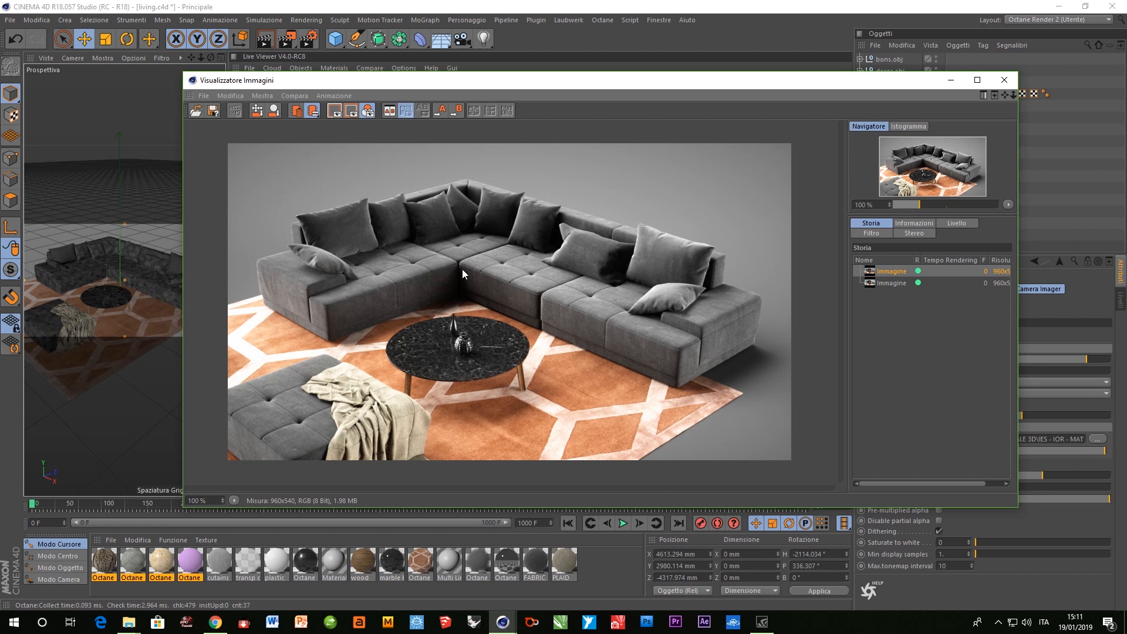
drag(952, 88, 753, 95)
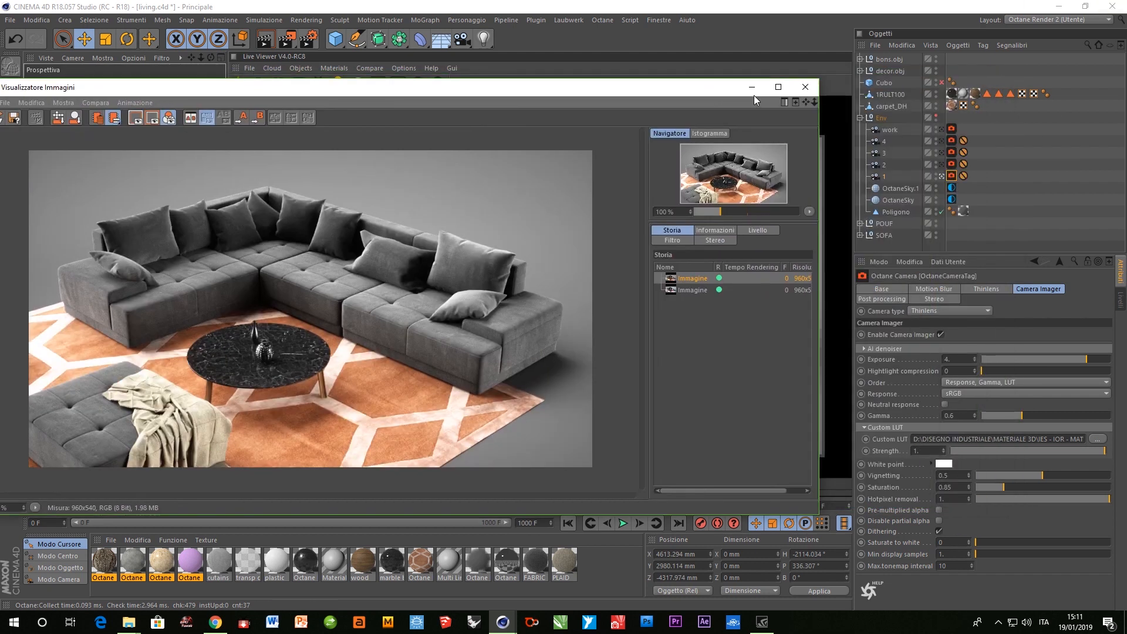
click(752, 88)
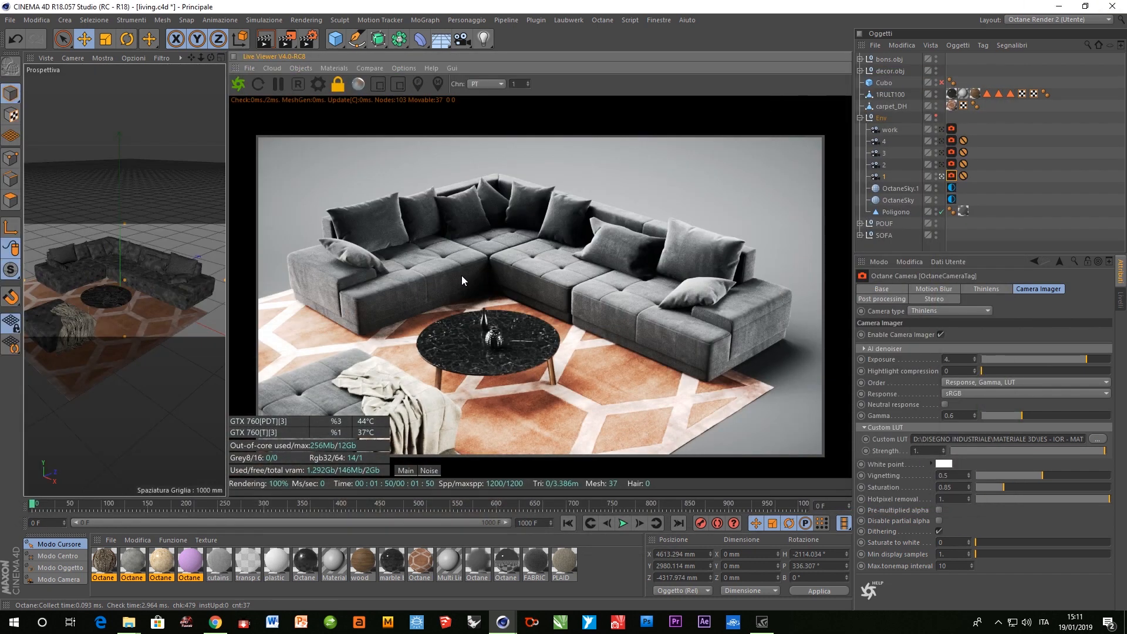
Load CONTRAST 1.cube as the custom LUT and set the camera imager's saturation to 1
click(1098, 438)
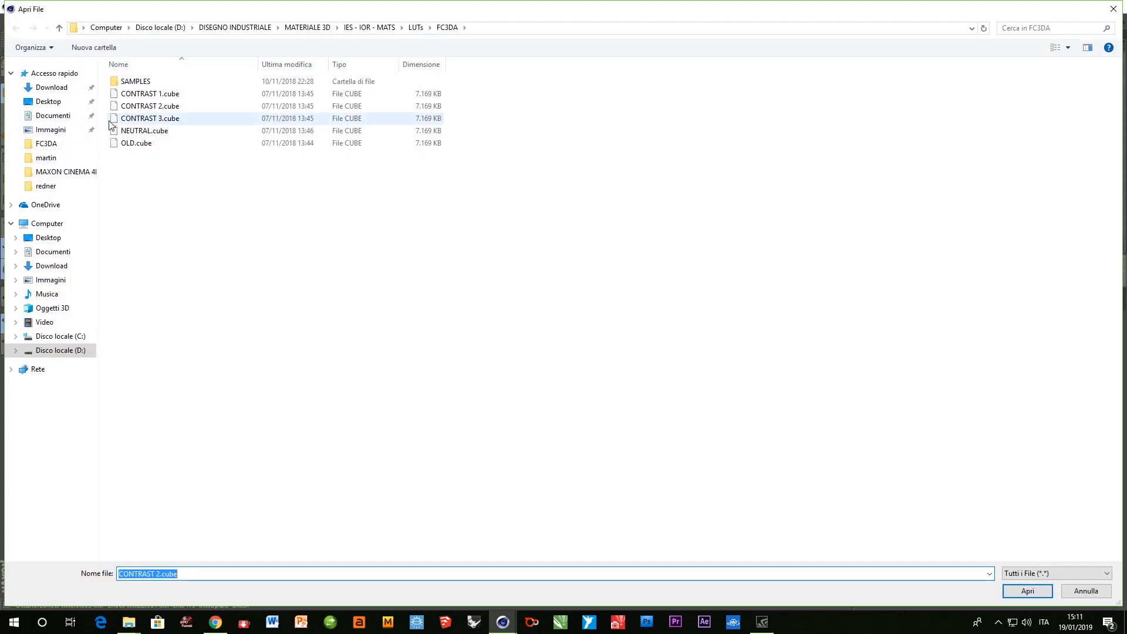
click(143, 95)
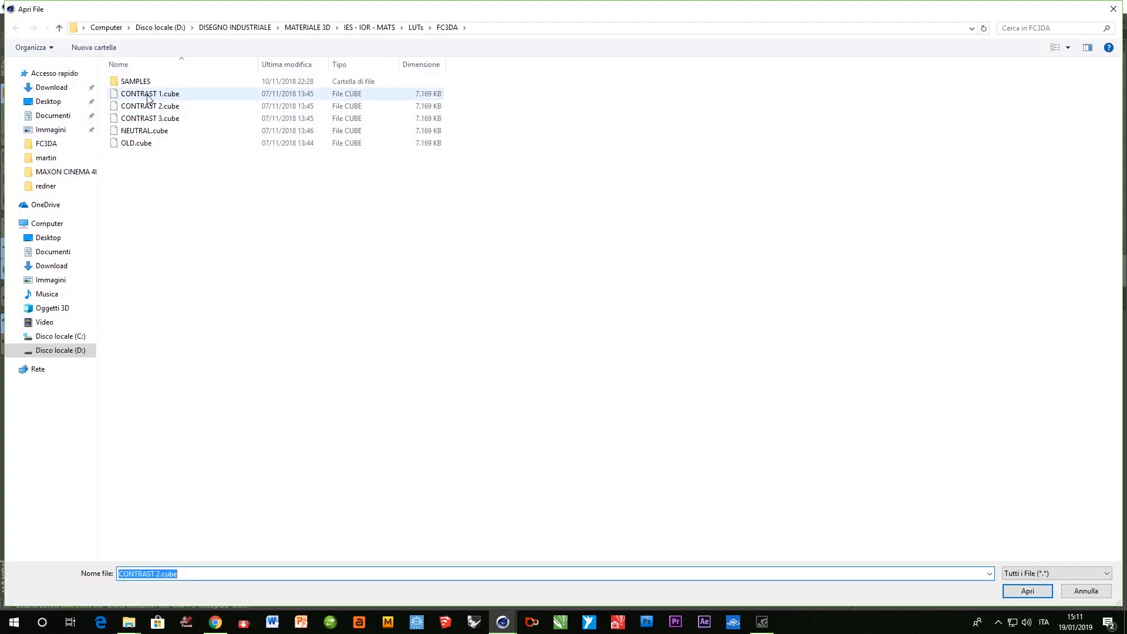
double_click(147, 94)
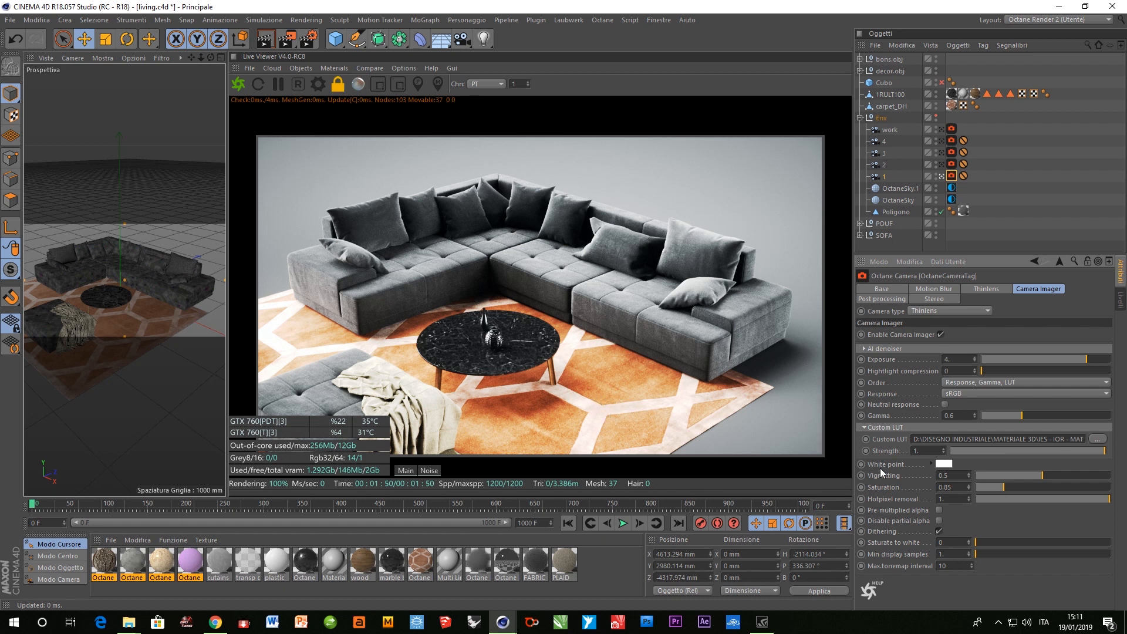
drag(952, 487, 900, 480)
text(1)
key(Return)
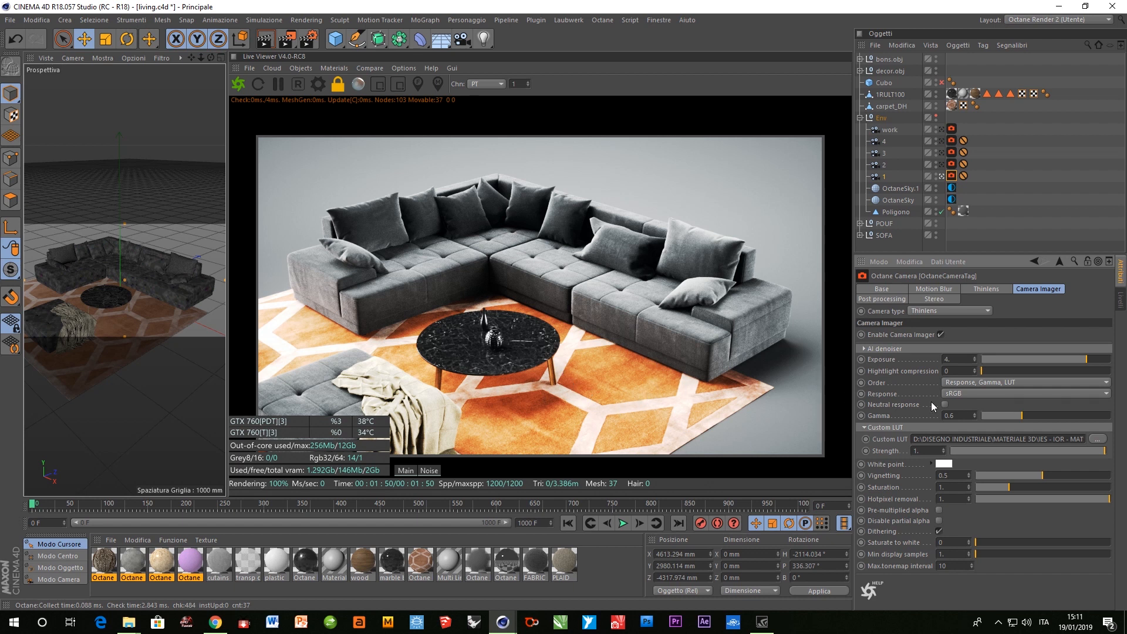
Try CONTRAST 3.cube and NEUTRAL.cube as the custom LUT on the sofa render
click(1097, 440)
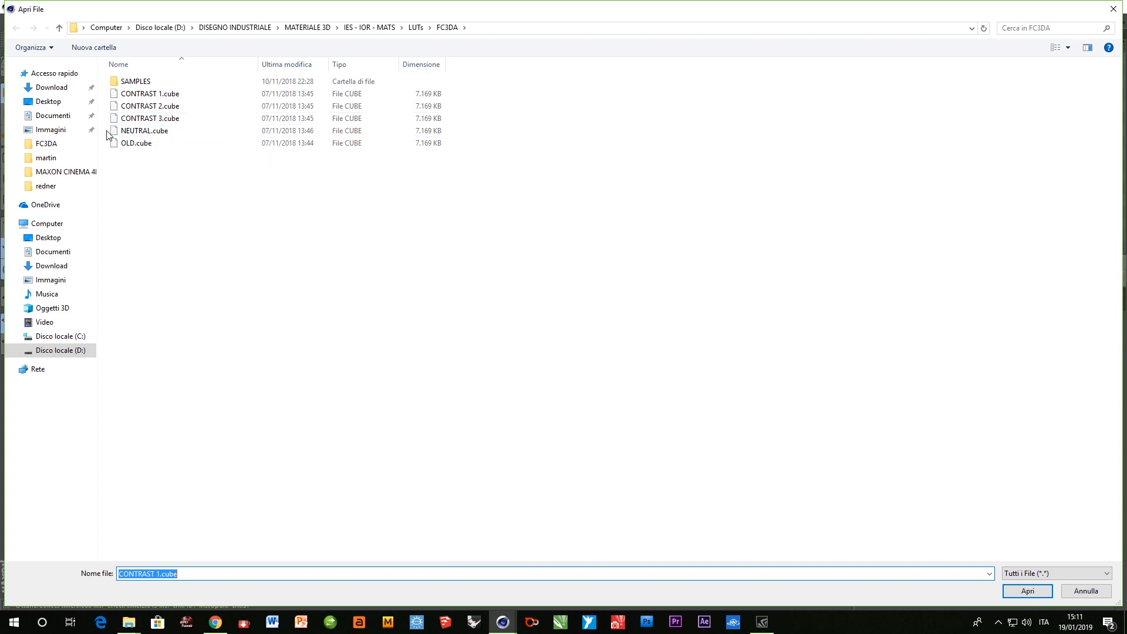
double_click(151, 117)
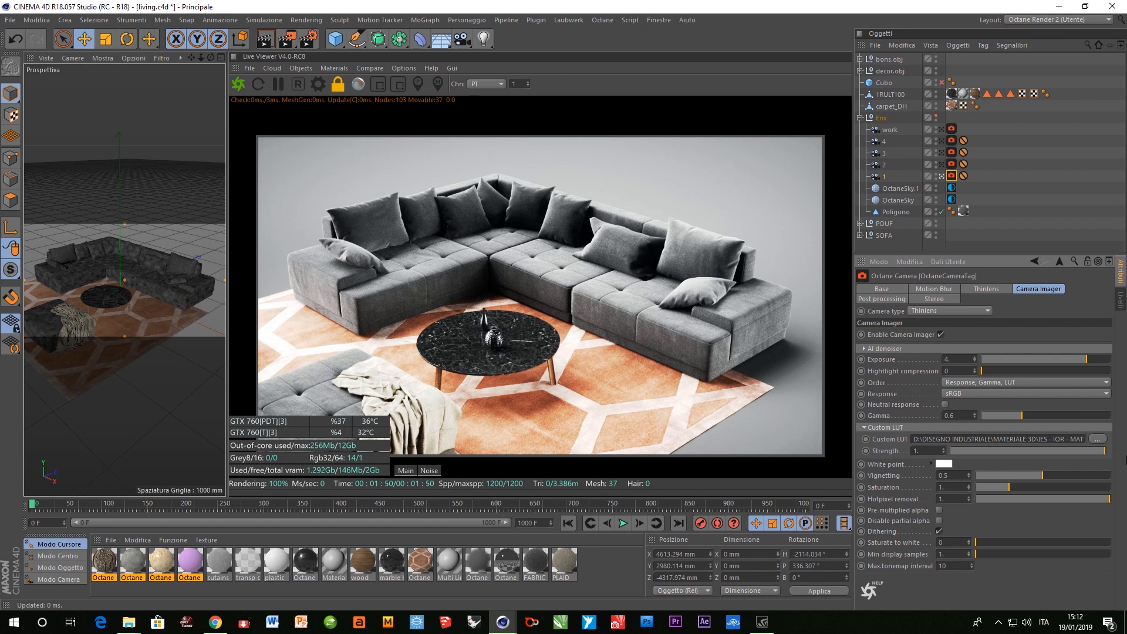
click(1095, 439)
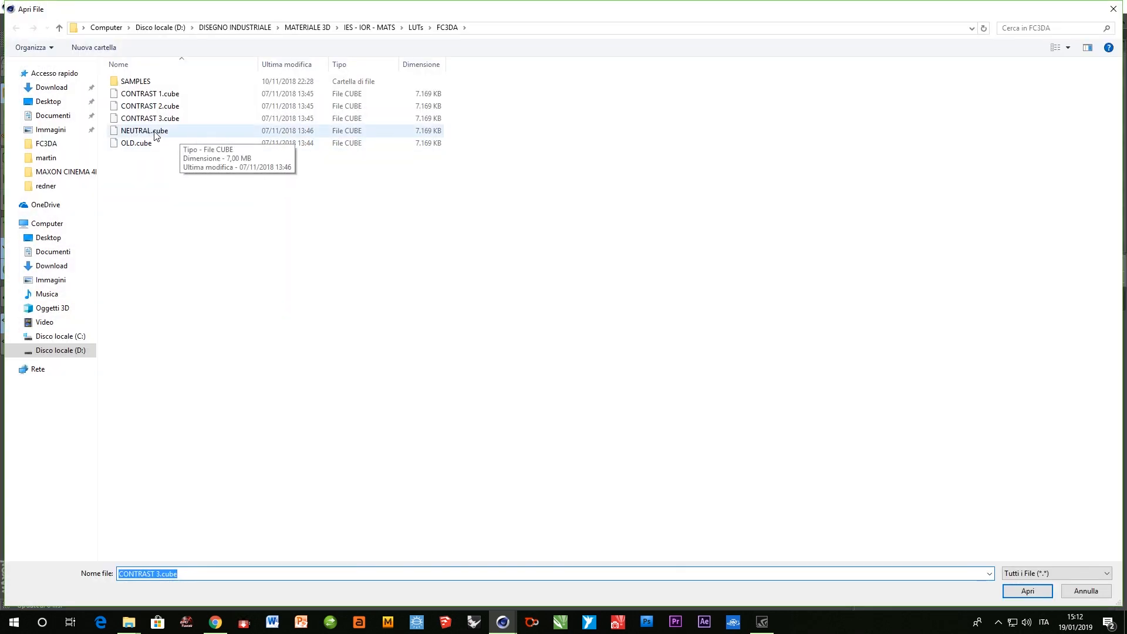
double_click(155, 132)
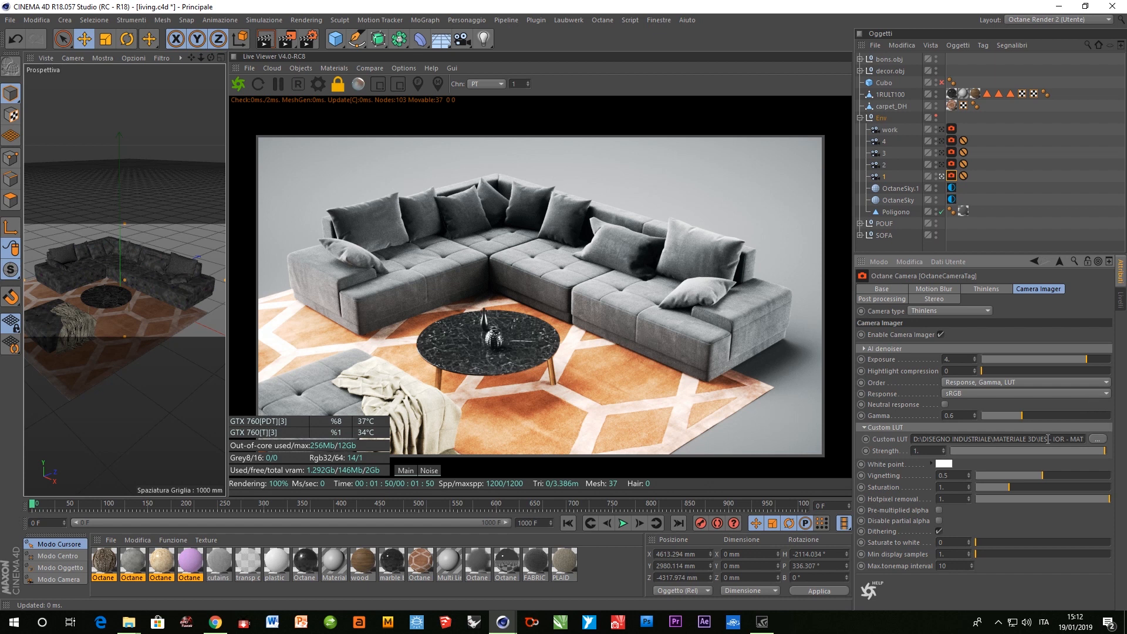
Load OLD.cube as the custom LUT and set the white point to a pale blue with a hue of 210°
click(1096, 440)
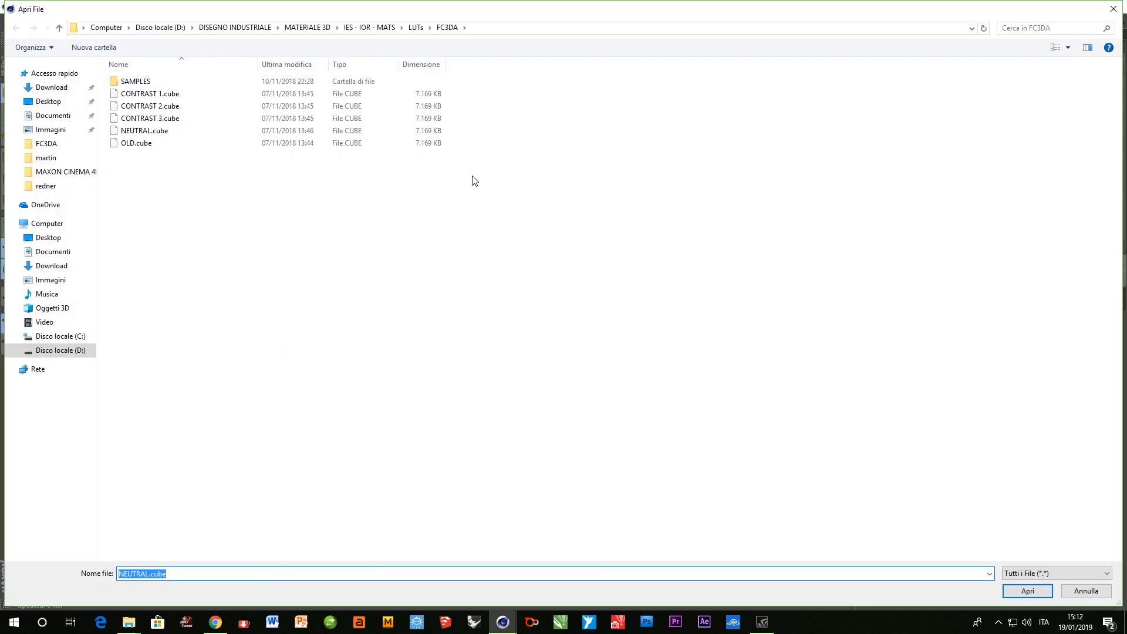
double_click(135, 143)
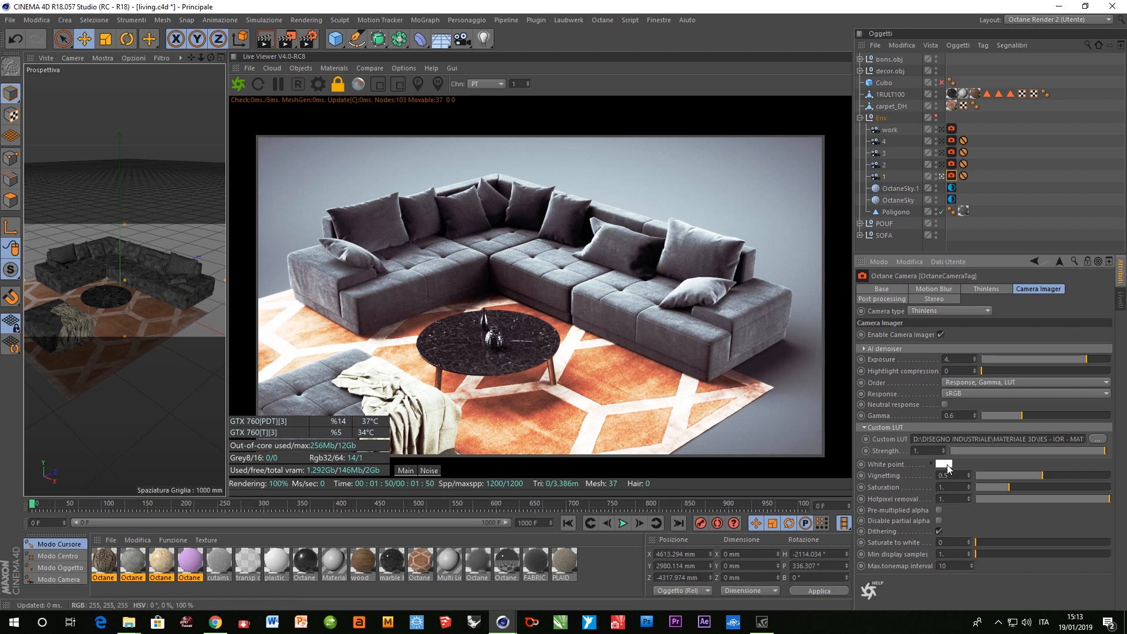
mouse_move(945, 465)
click(946, 465)
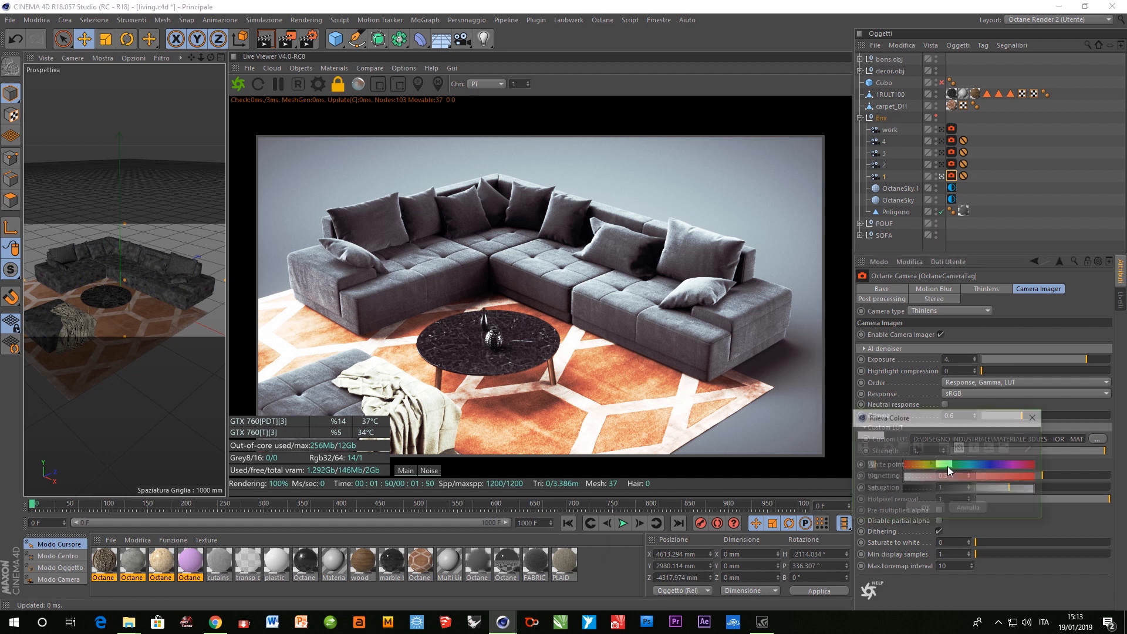
click(980, 464)
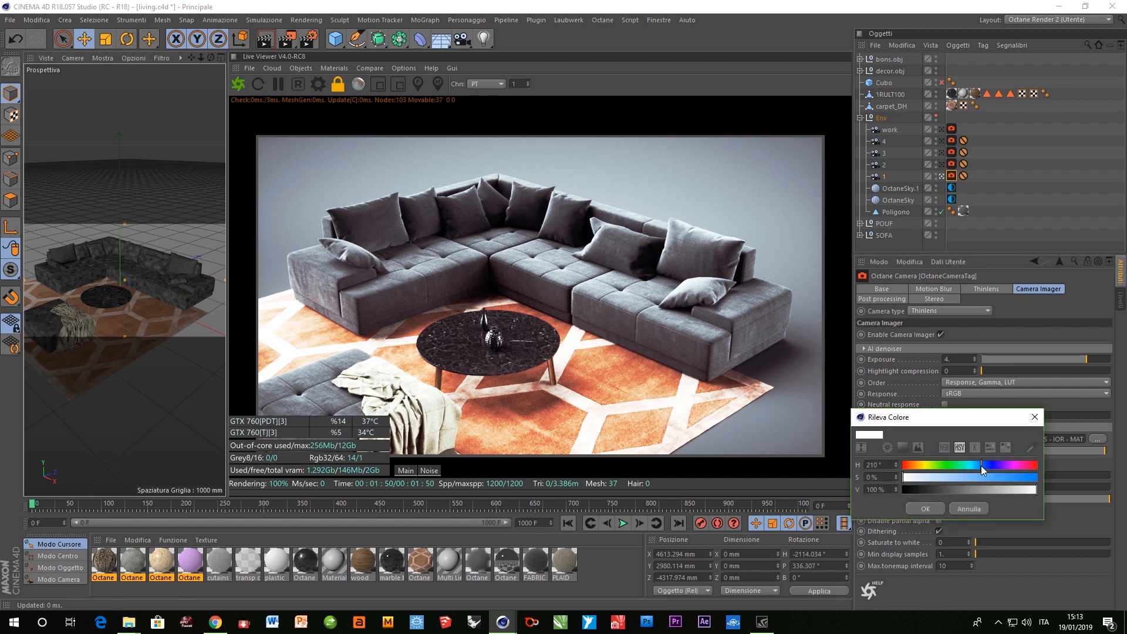
click(941, 477)
click(932, 507)
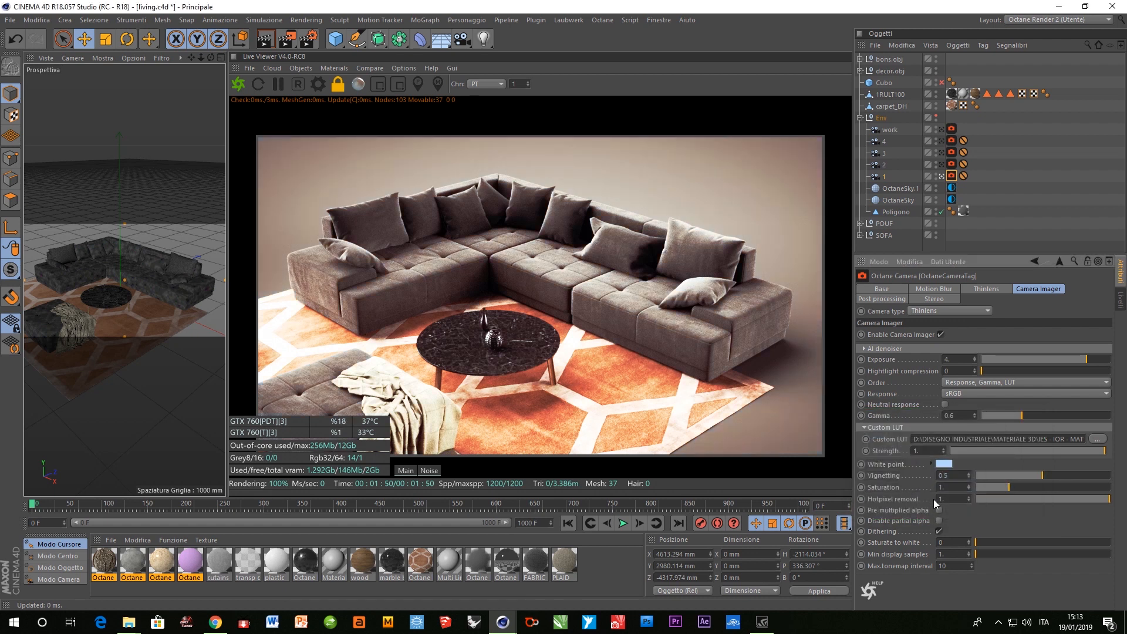
Set the camera imager's saturation to 0.6 and vary the custom LUT's strength, ending at 1
click(950, 487)
text(0.6)
key(Return)
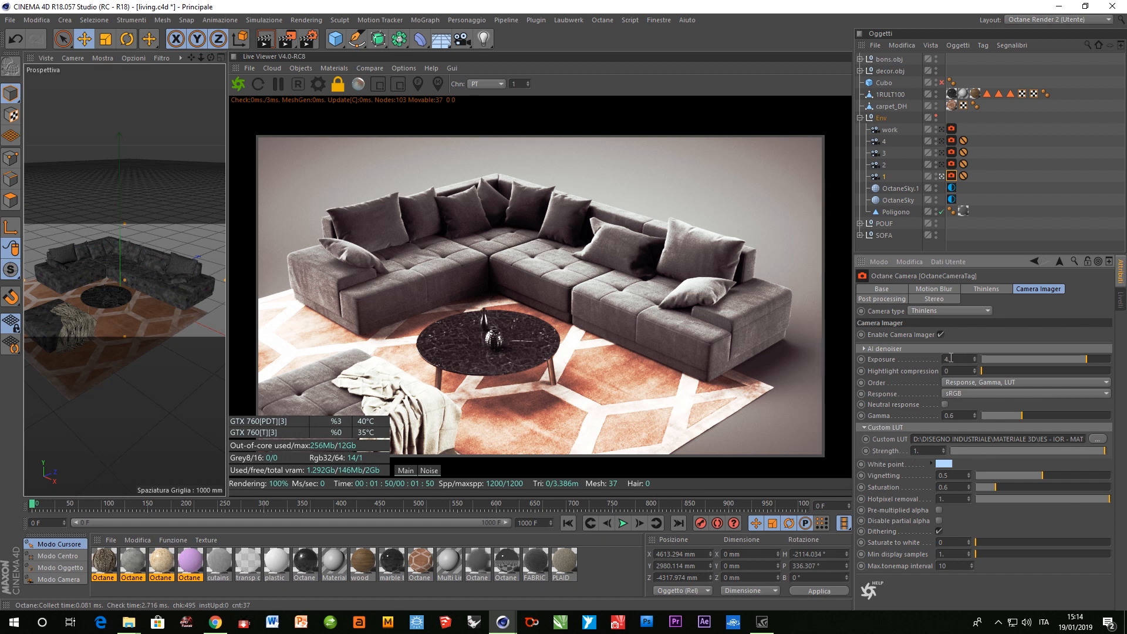
mouse_move(1103, 450)
mouse_down()
mouse_move(910, 442)
mouse_move(1095, 450)
mouse_move(920, 454)
mouse_move(1124, 452)
mouse_move(998, 452)
mouse_move(882, 473)
mouse_move(1076, 481)
mouse_move(1124, 494)
mouse_up()
mouse_move(1103, 450)
mouse_down()
mouse_move(951, 450)
mouse_move(1124, 450)
mouse_move(954, 450)
mouse_move(1113, 449)
mouse_up()
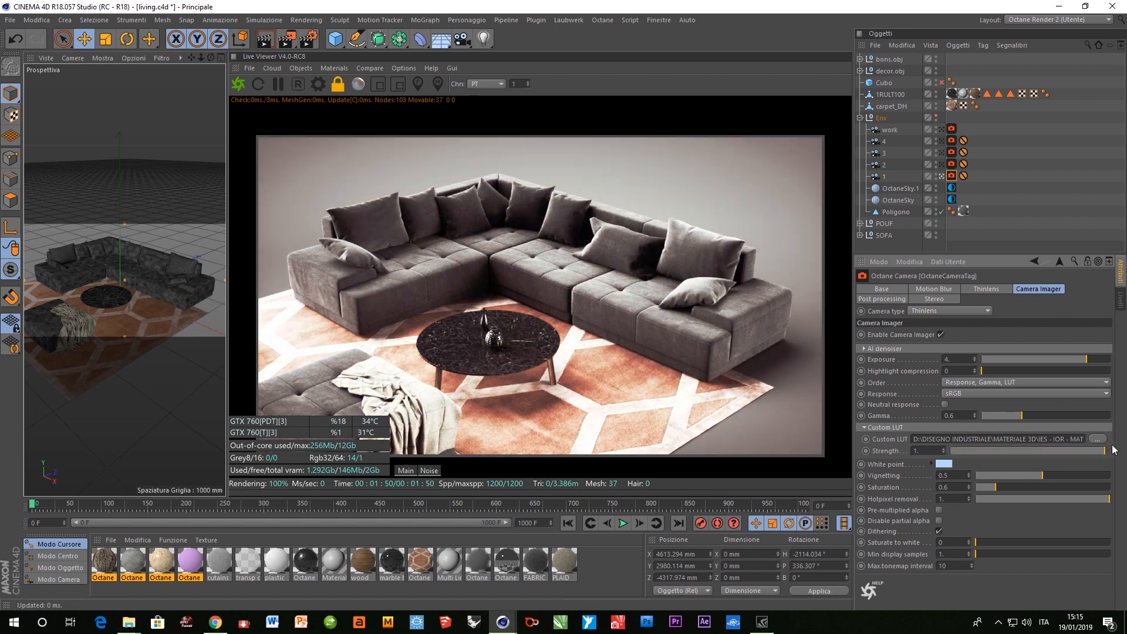